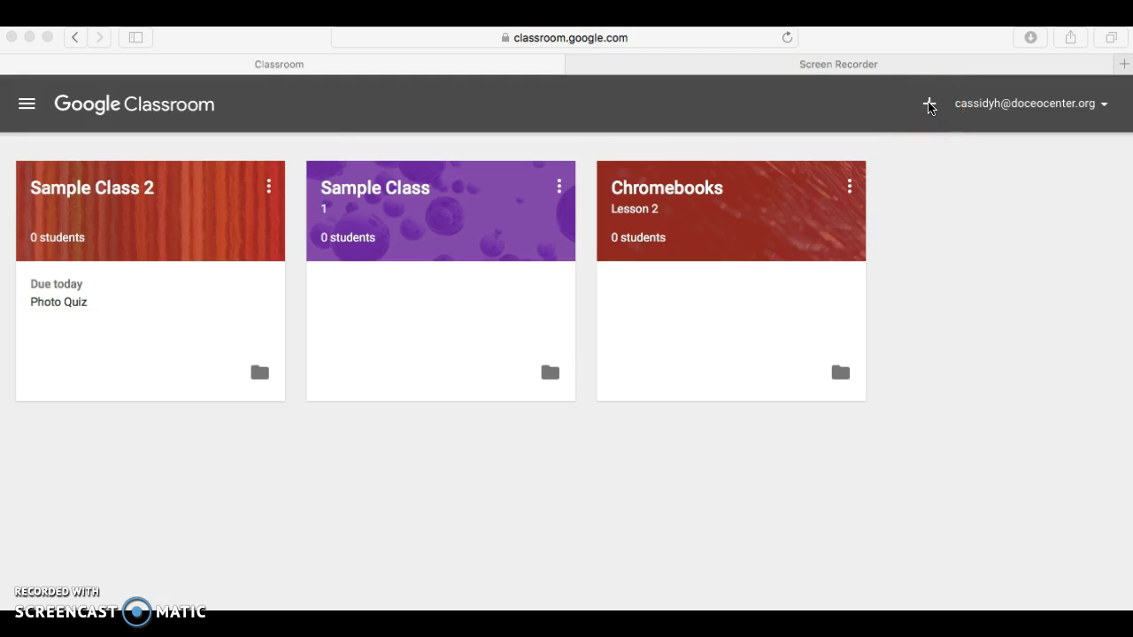
# Create a new class named "Boundary County SD", leaving the section and subject empty
pyautogui.click(930, 106)
pyautogui.click(930, 106)
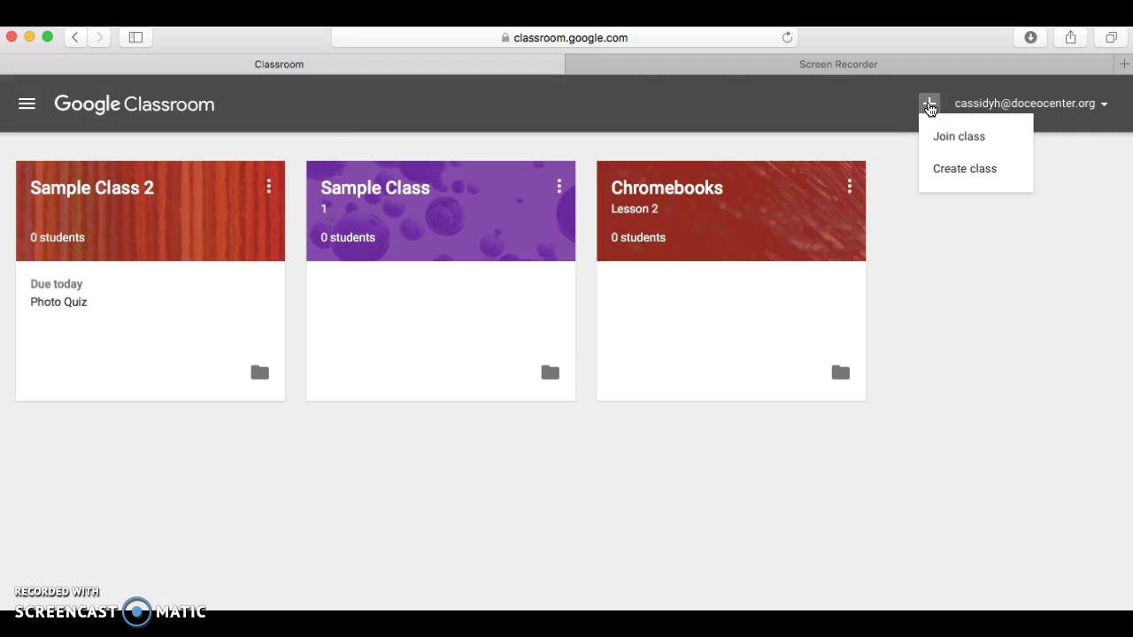
pyautogui.click(940, 168)
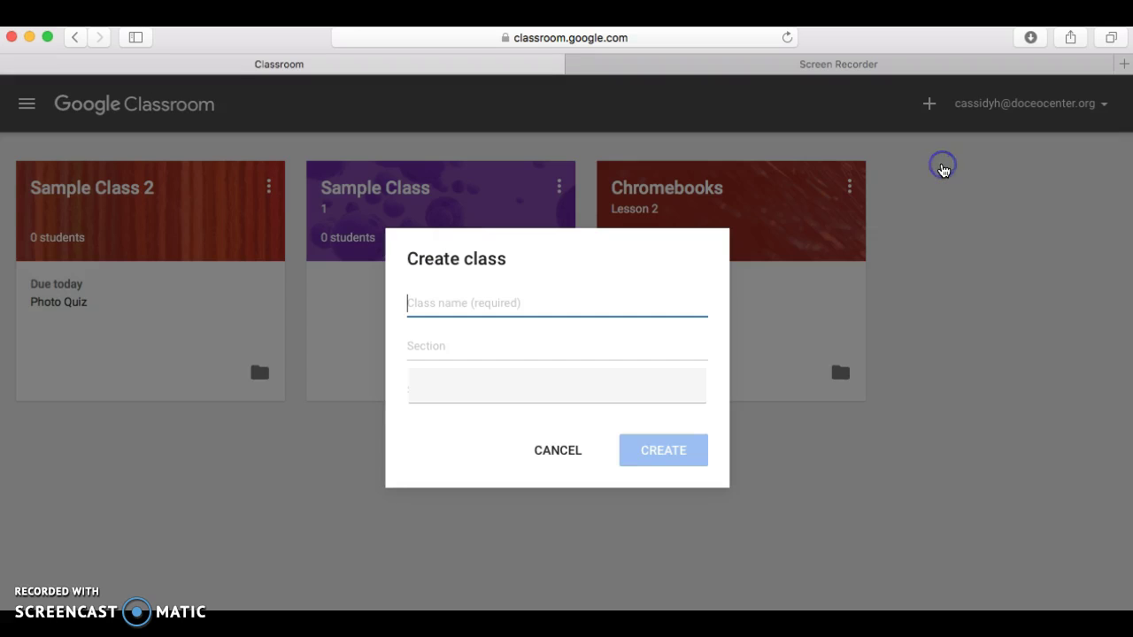
pyautogui.click(871, 432)
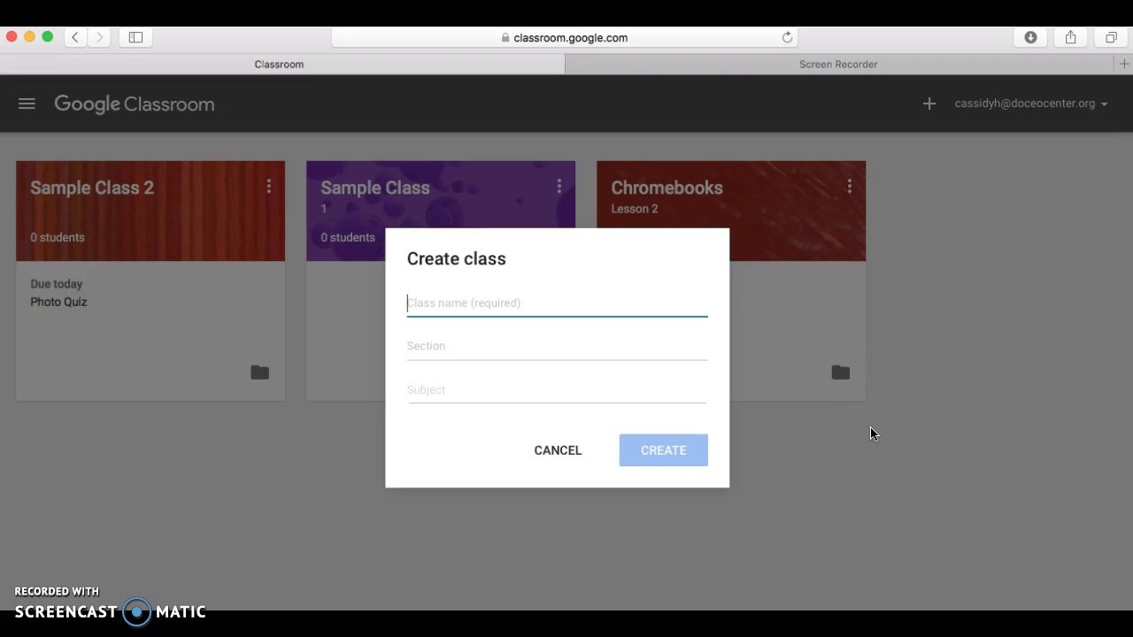
pyautogui.write('Bou')
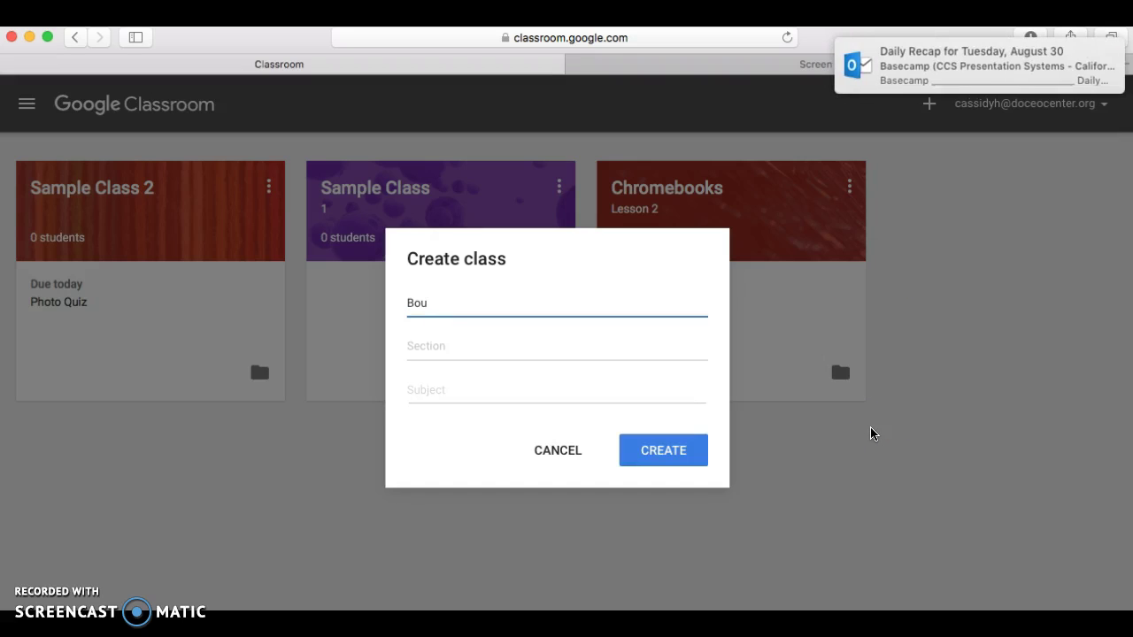
pyautogui.write('ndary Cont')
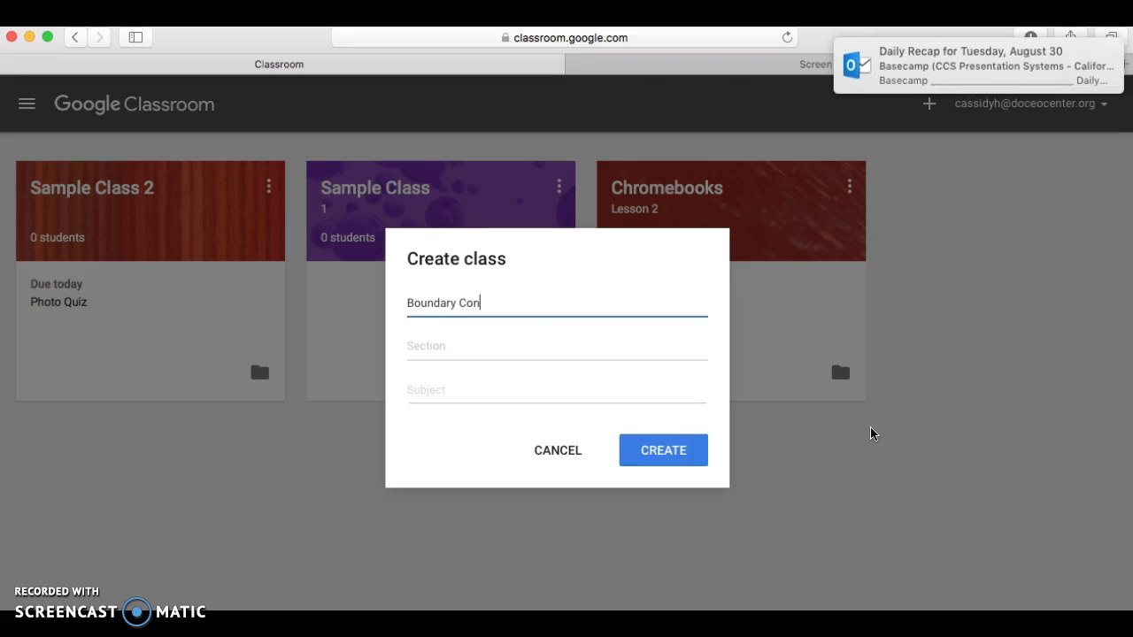
pyautogui.press('BackSpace')
pyautogui.press('BackSpace')
pyautogui.write('unty DS')
pyautogui.press('BackSpace')
pyautogui.press('BackSpace')
pyautogui.write('SD')
pyautogui.click(648, 389)
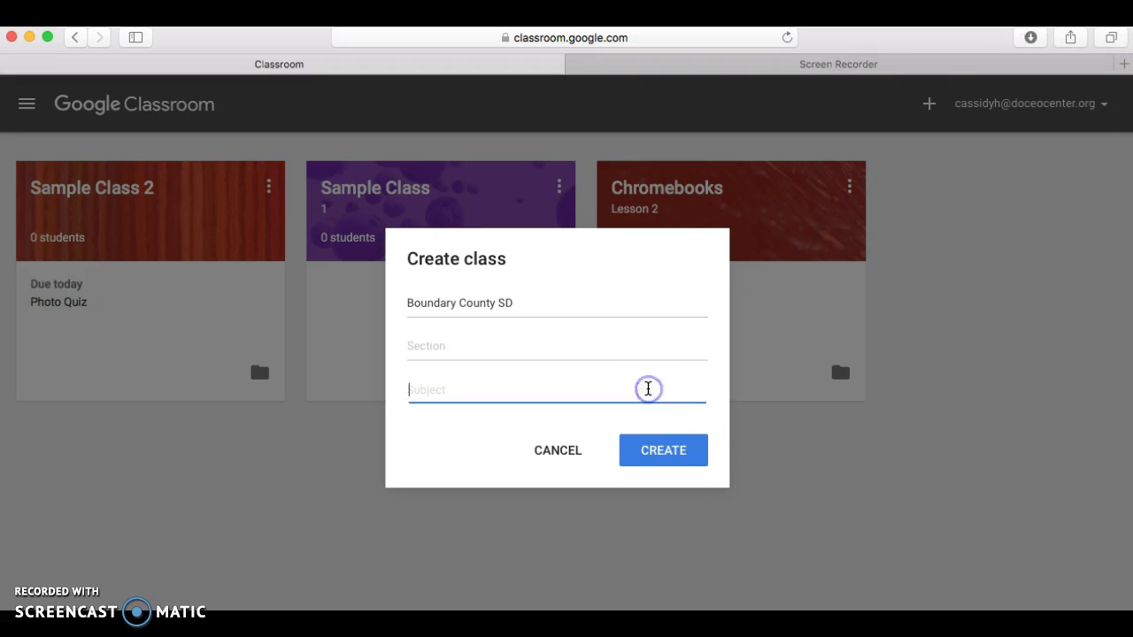
pyautogui.click(685, 460)
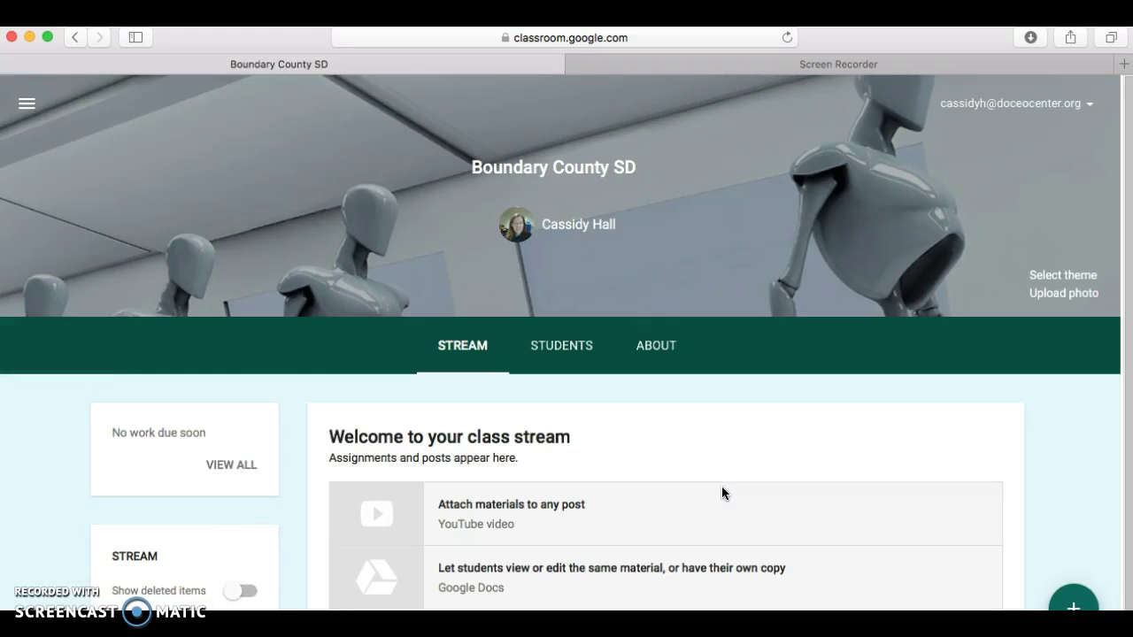
# Set the class theme to the colorful candy image from the theme gallery
pyautogui.scroll(-1, 905, 500)
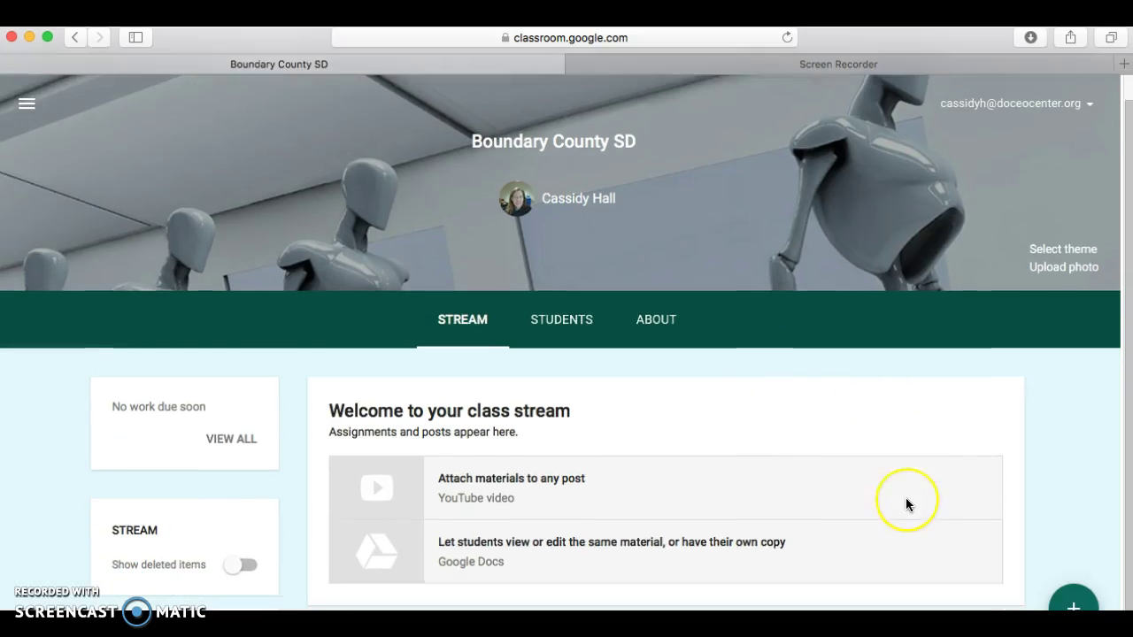
pyautogui.scroll(1, 906, 504)
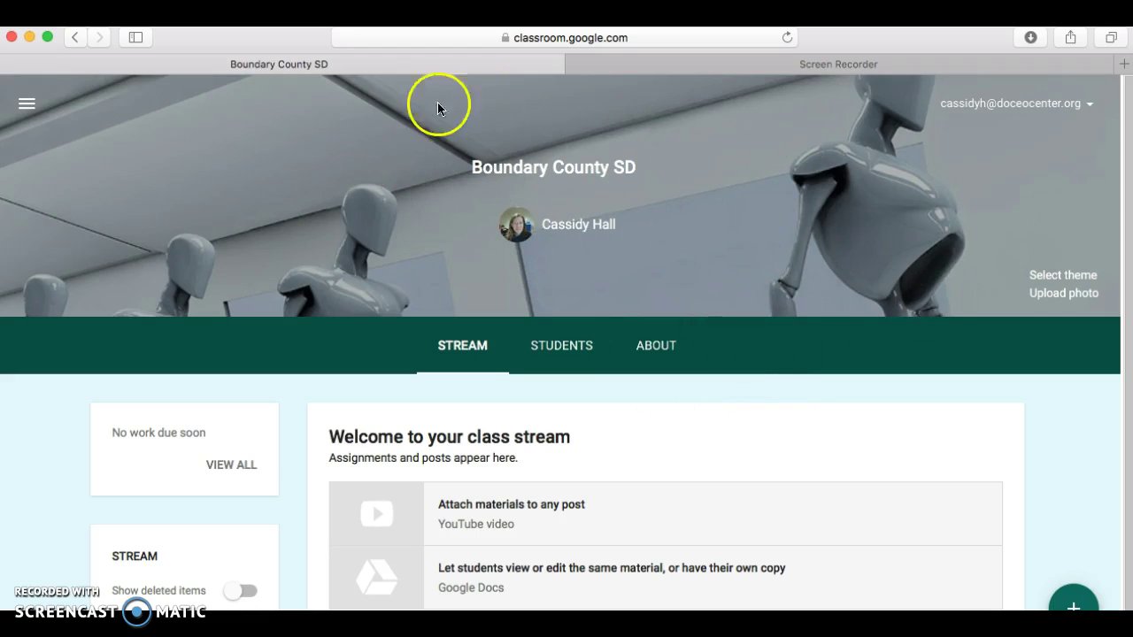
pyautogui.click(1063, 275)
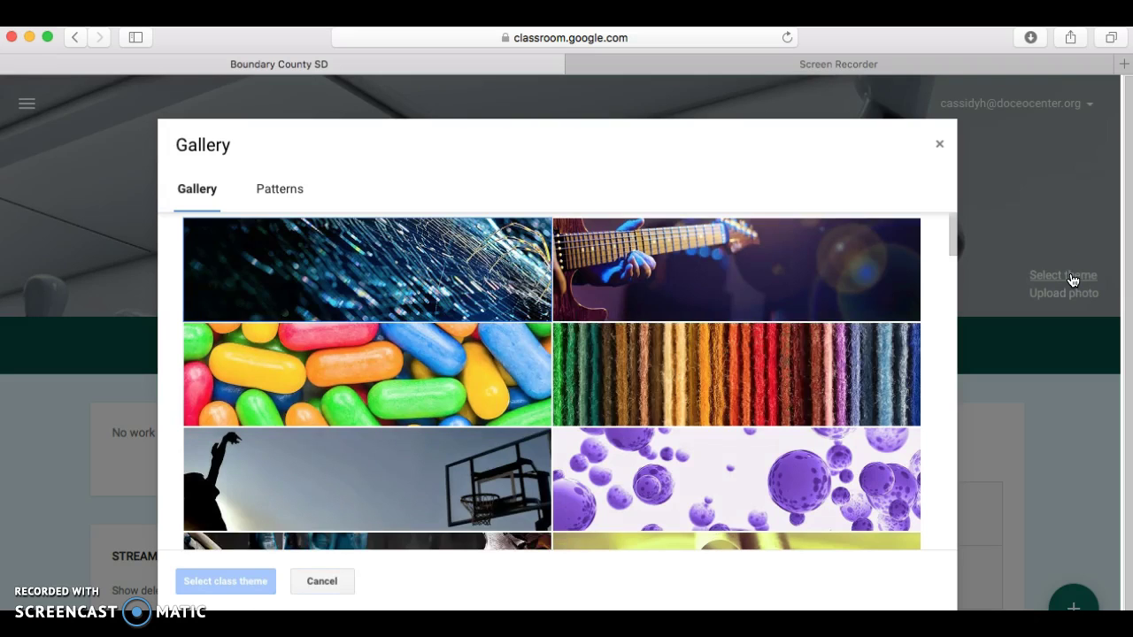
pyautogui.click(503, 376)
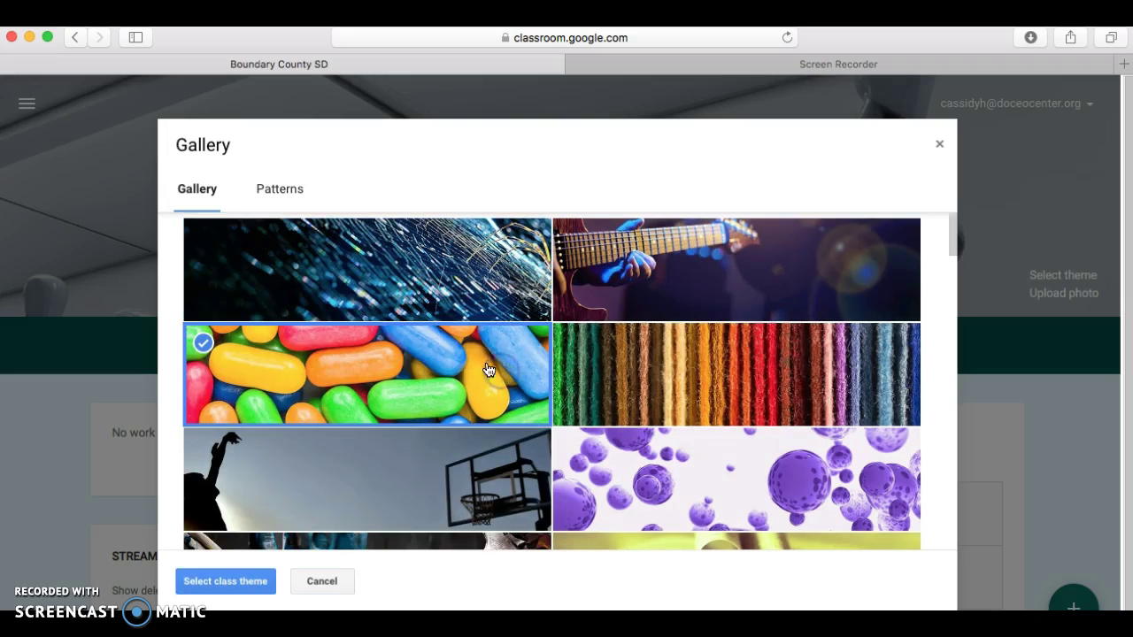
pyautogui.click(253, 582)
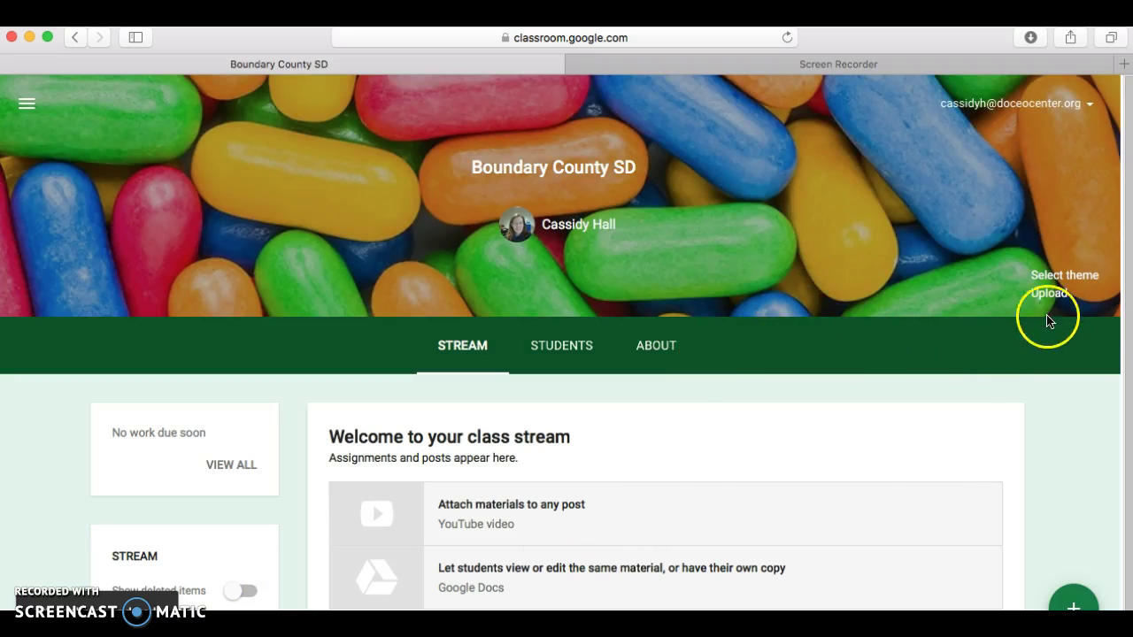
# View the photo upload option for the class header and dismiss it without choosing a photo
pyautogui.click(1053, 300)
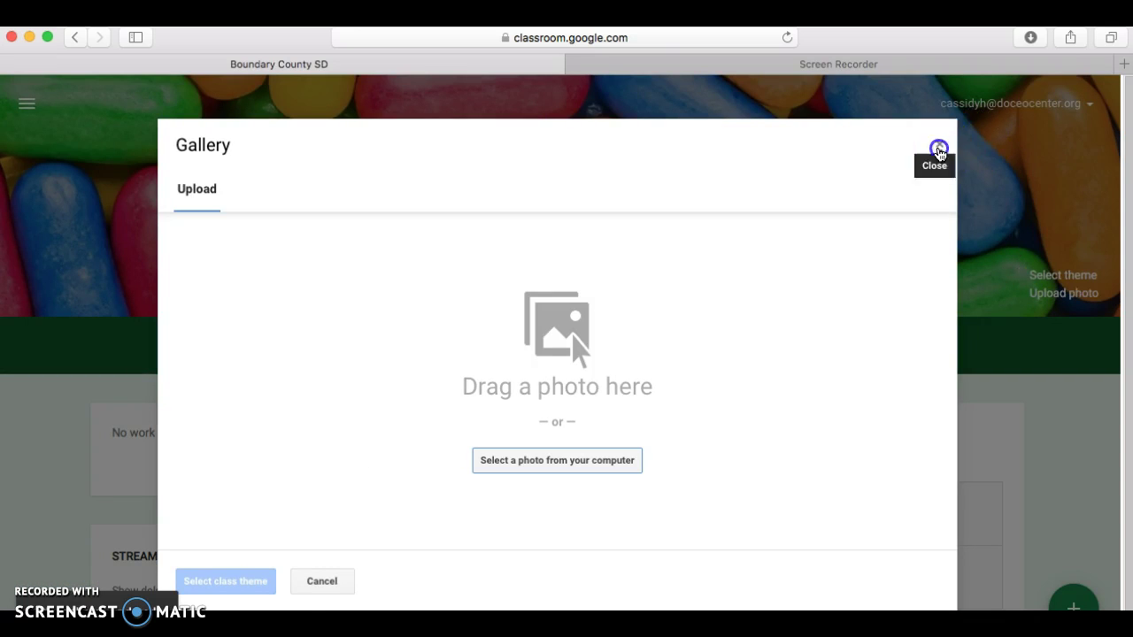
pyautogui.click(939, 143)
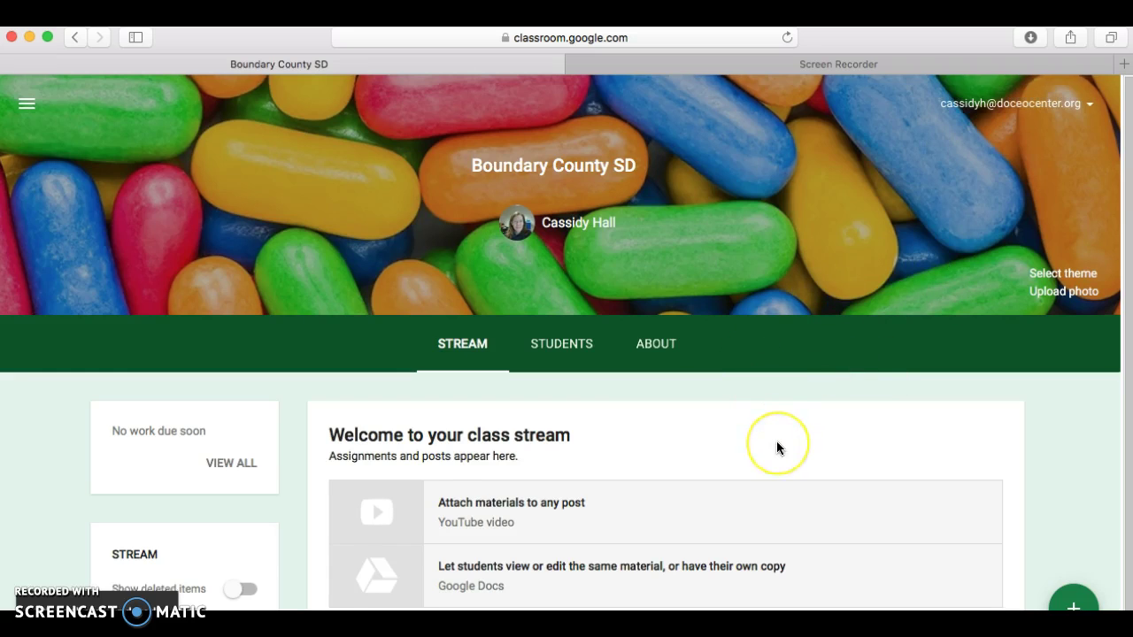
pyautogui.scroll(-1, 776, 448)
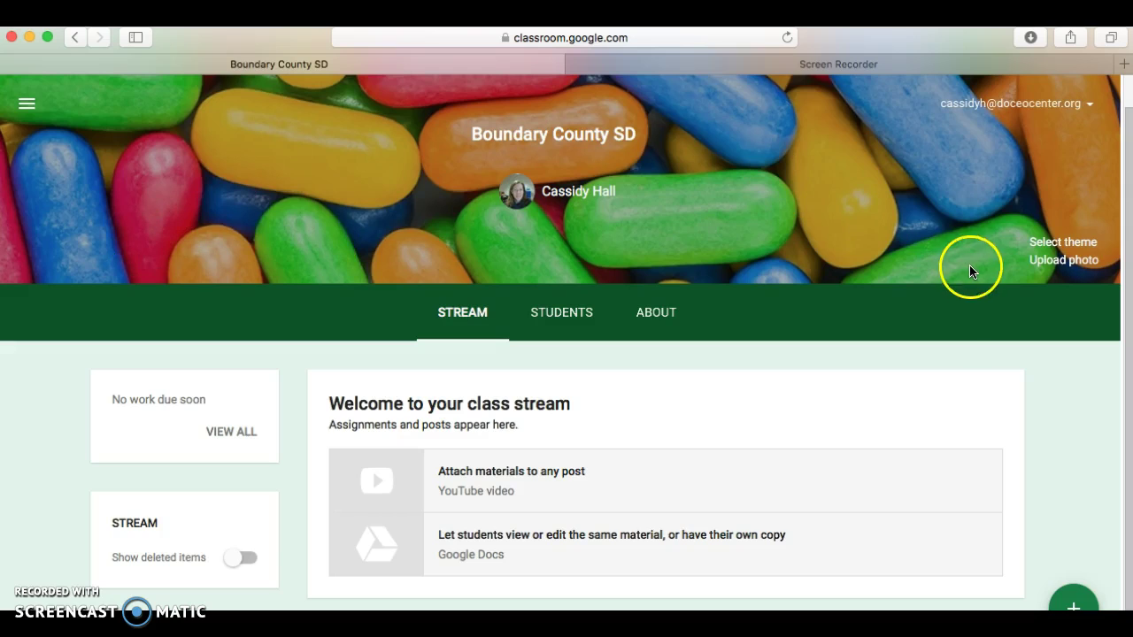
pyautogui.click(417, 217)
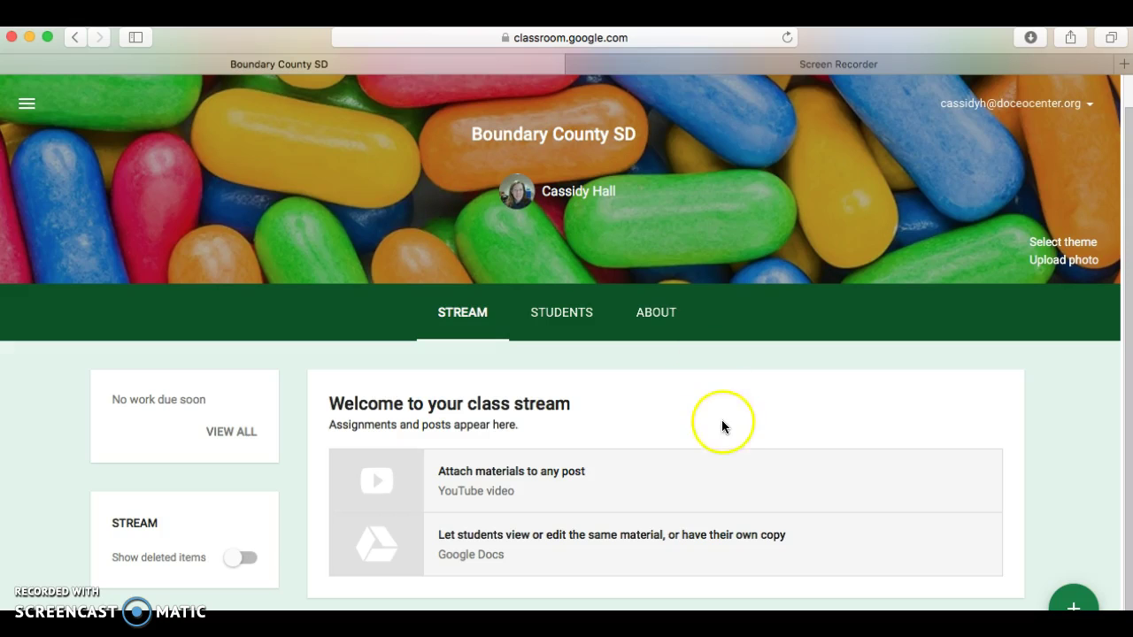
pyautogui.scroll(1, 974, 540)
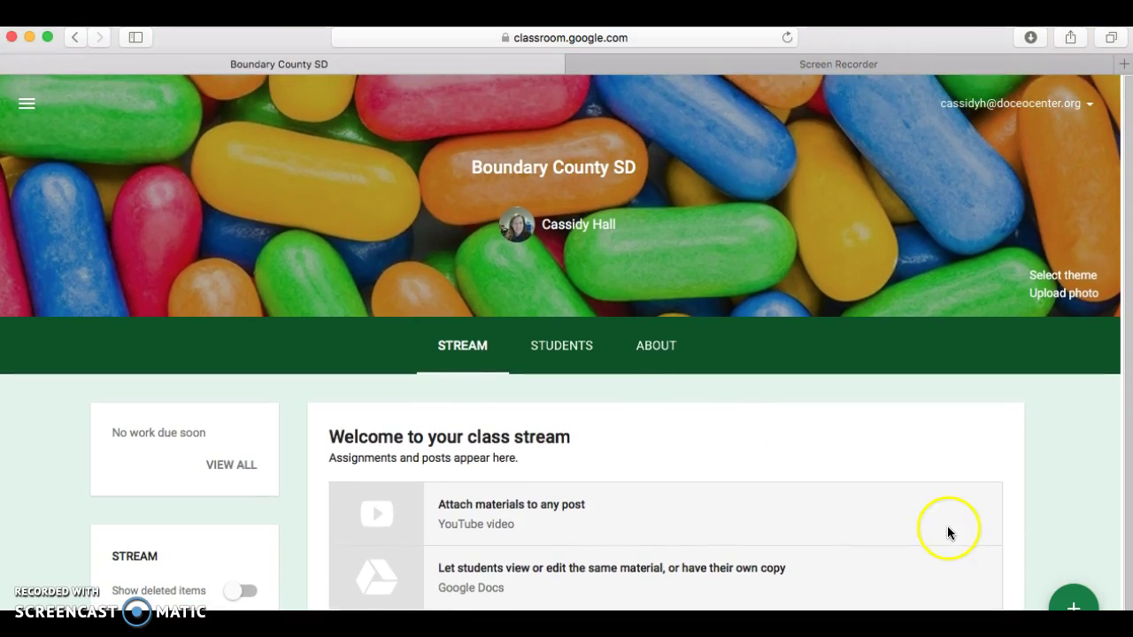
# Examine the kinds of posts that can be added to the class stream
pyautogui.click(1075, 605)
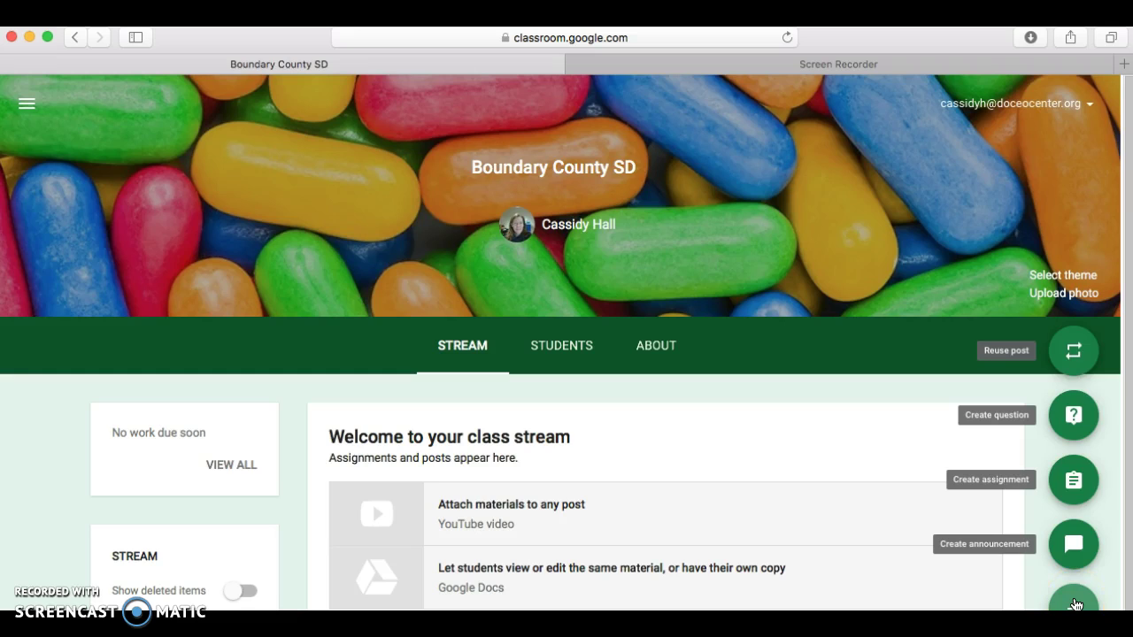
pyautogui.click(1126, 606)
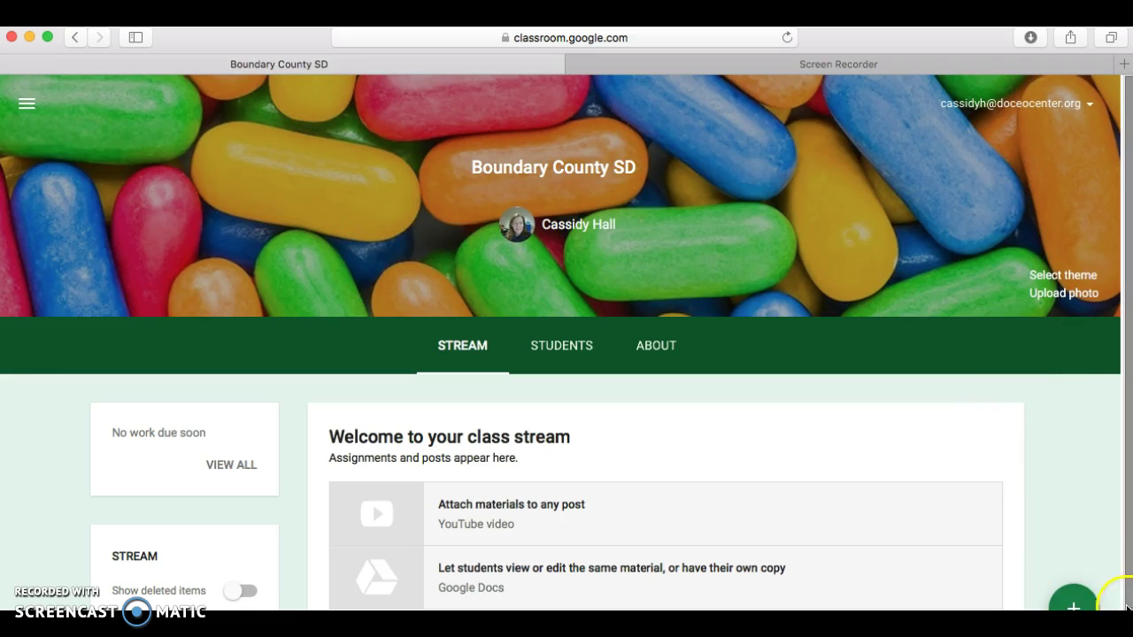
pyautogui.click(1078, 607)
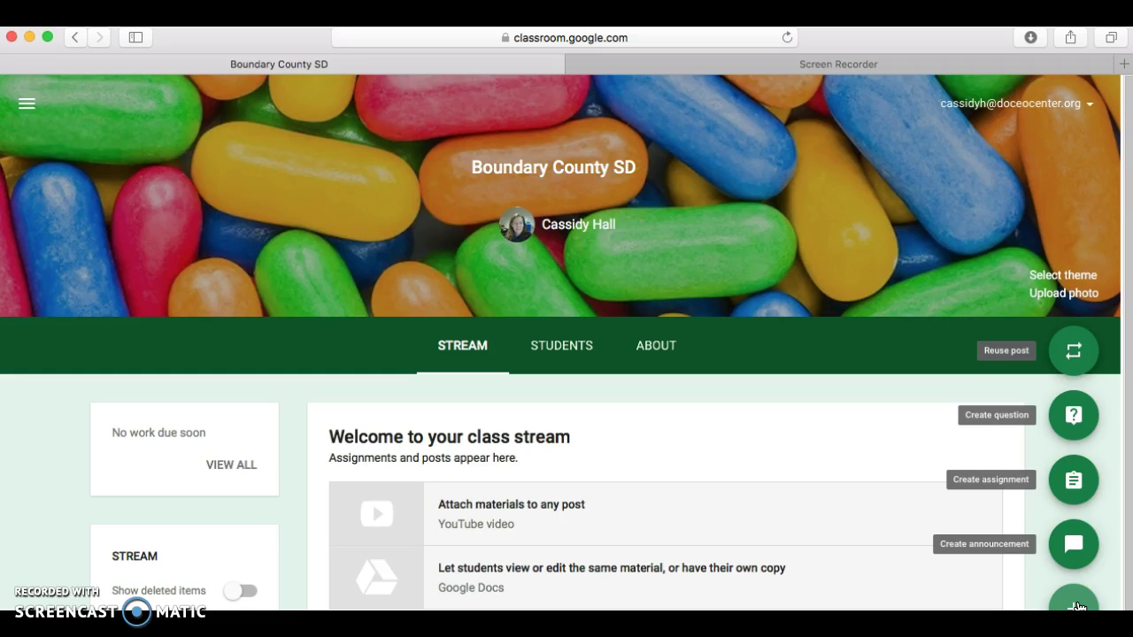
# View the class's student page and examine the permission options for student posting and commenting
pyautogui.click(567, 348)
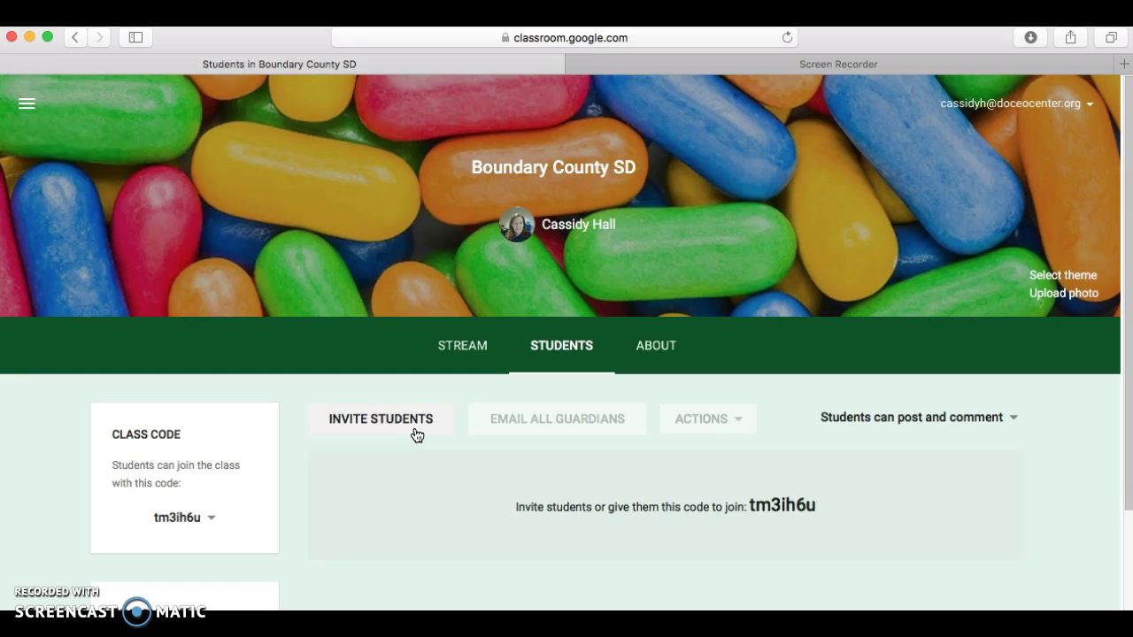
pyautogui.click(585, 346)
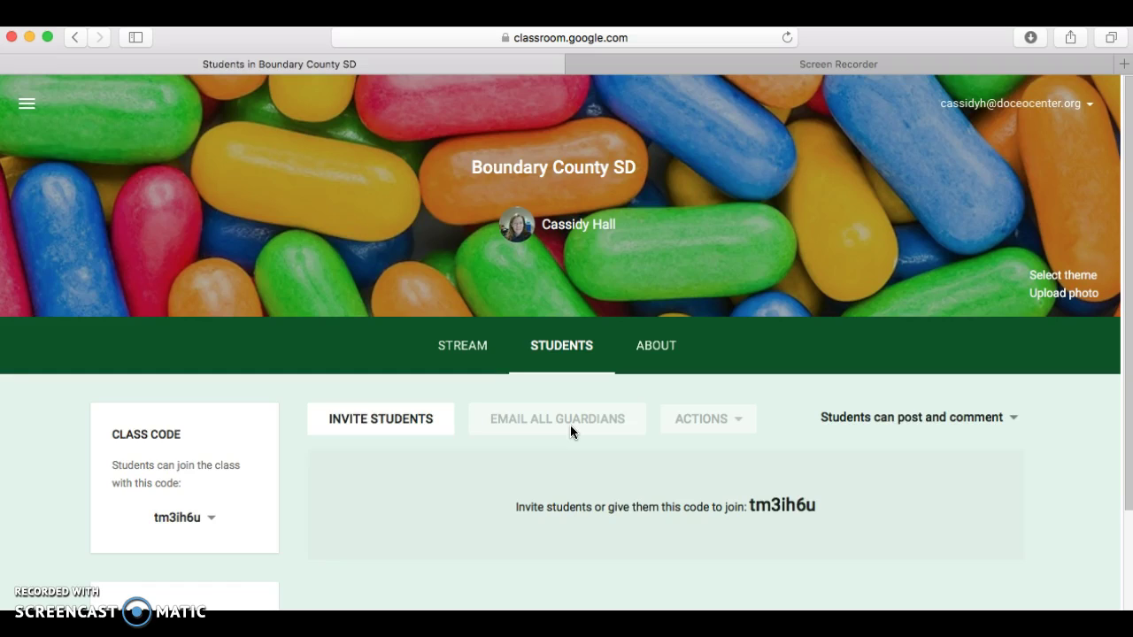
pyautogui.click(1014, 420)
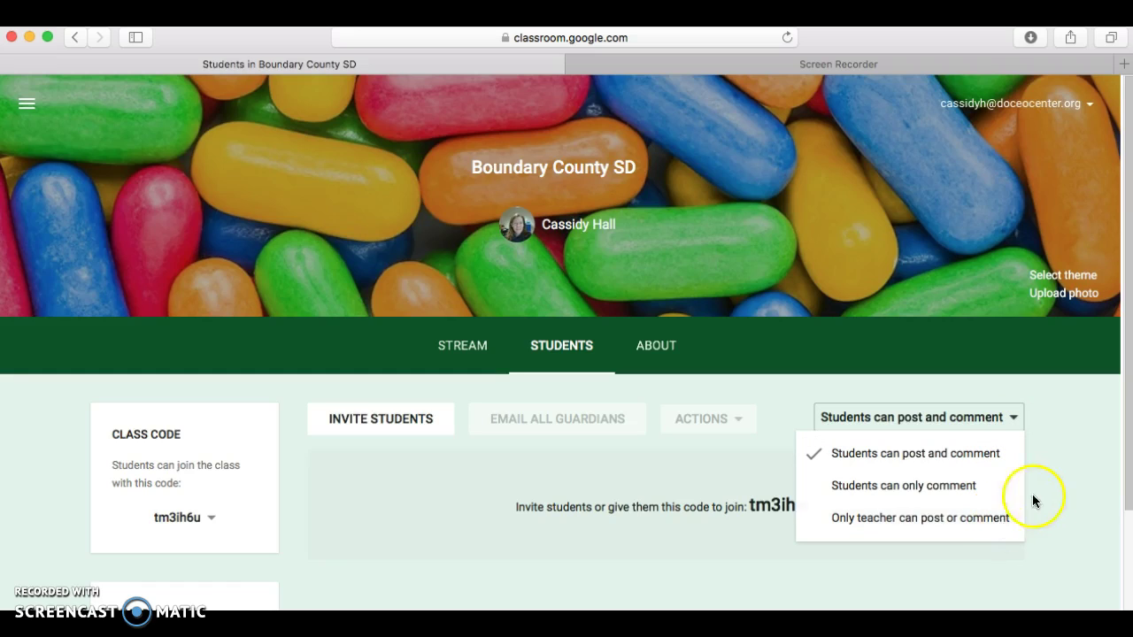
pyautogui.click(1060, 491)
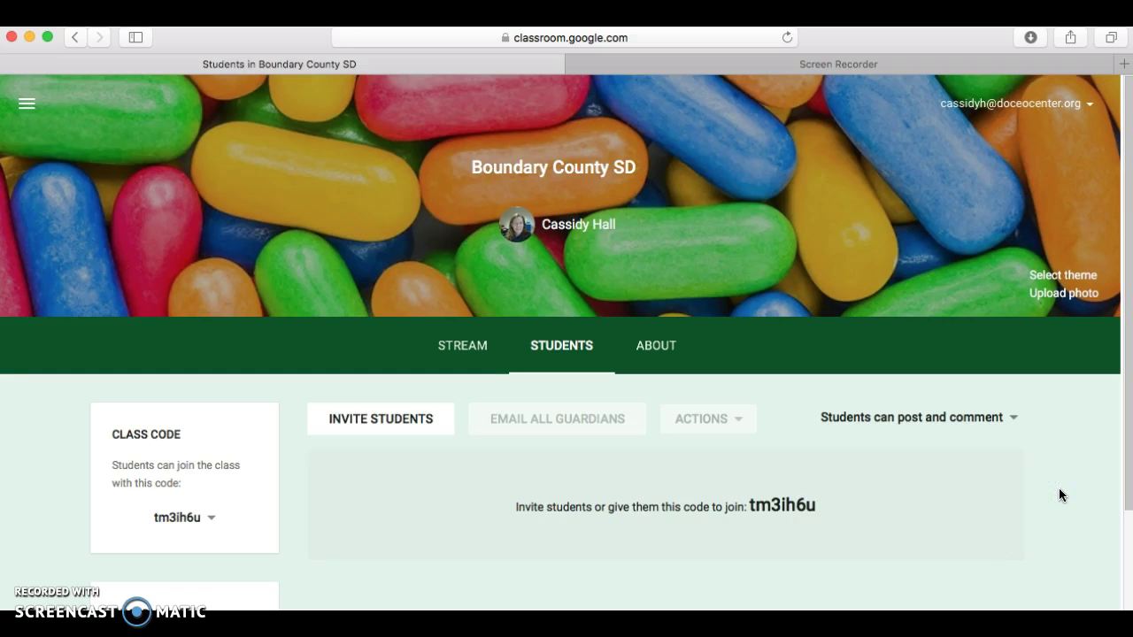
# Review the class's About page, including its description, room, Drive folder, calendar and teacher invitation options
pyautogui.click(653, 350)
pyautogui.scroll(-3, 753, 498)
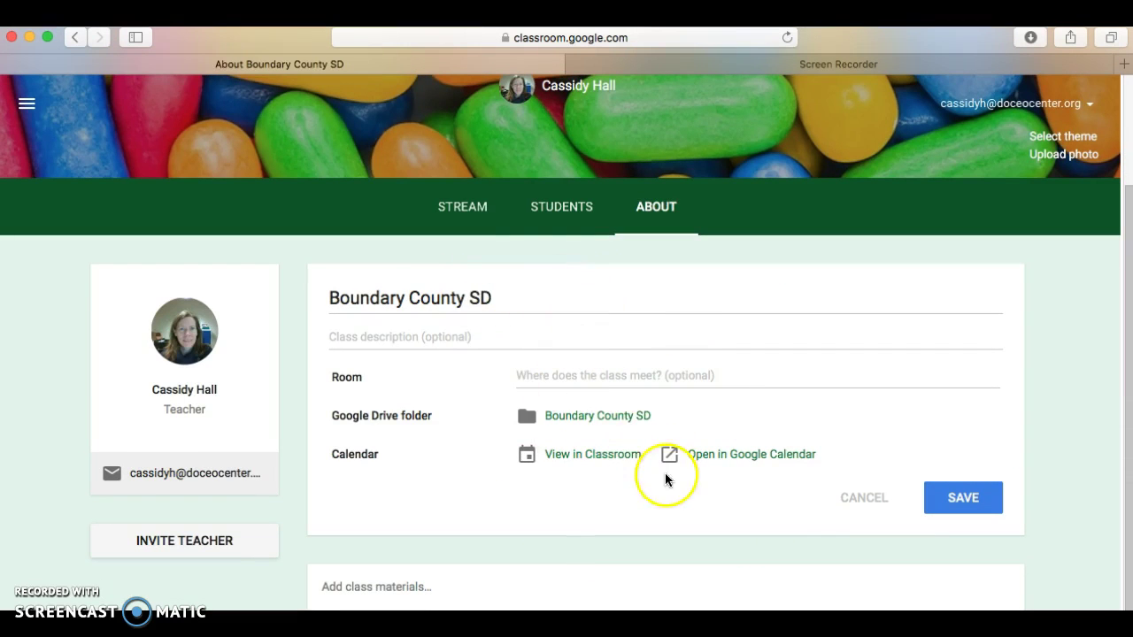
pyautogui.scroll(-1, 637, 531)
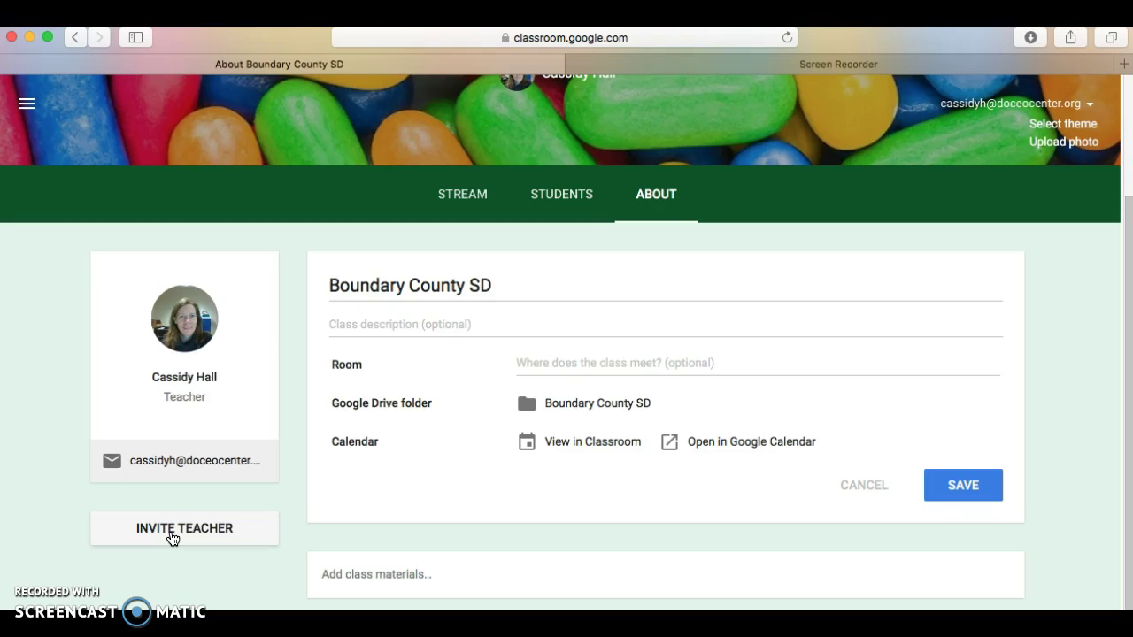
pyautogui.scroll(4, 339, 539)
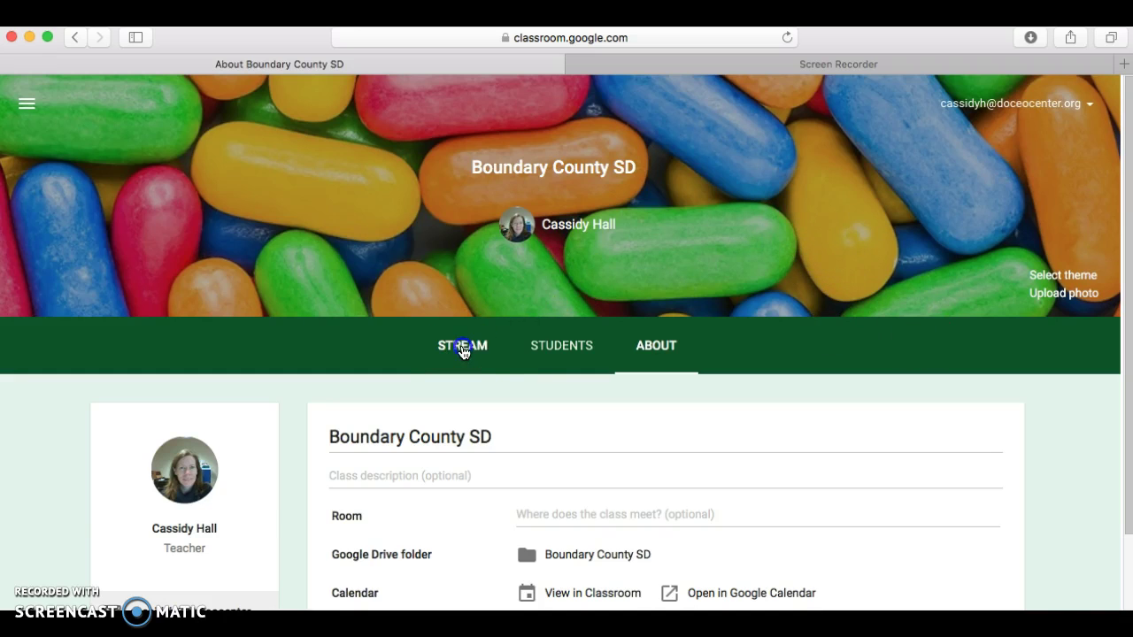
# Start a new assignment in the class stream and title it "Sample Assignment"
pyautogui.click(464, 349)
pyautogui.scroll(-1, 823, 434)
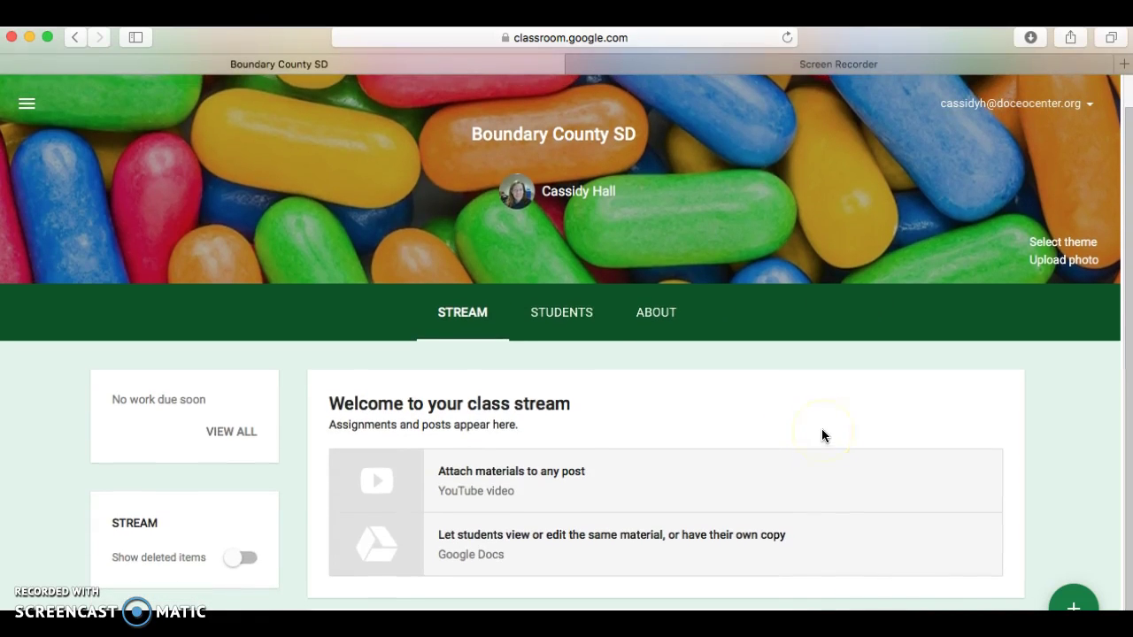
pyautogui.moveTo(1069, 605)
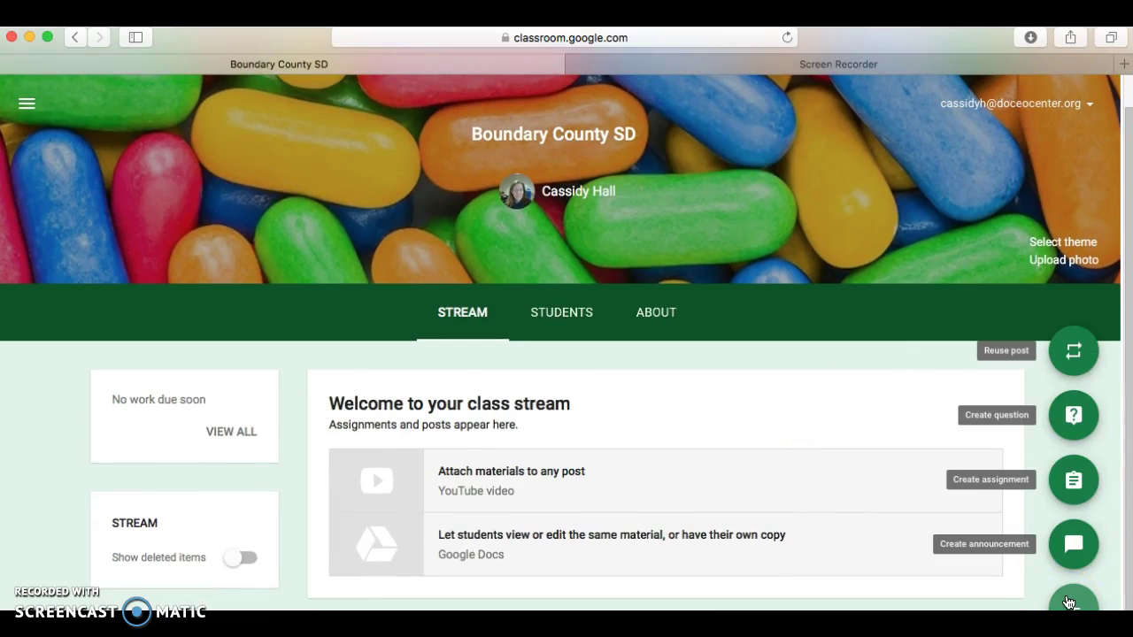
pyautogui.click(1074, 481)
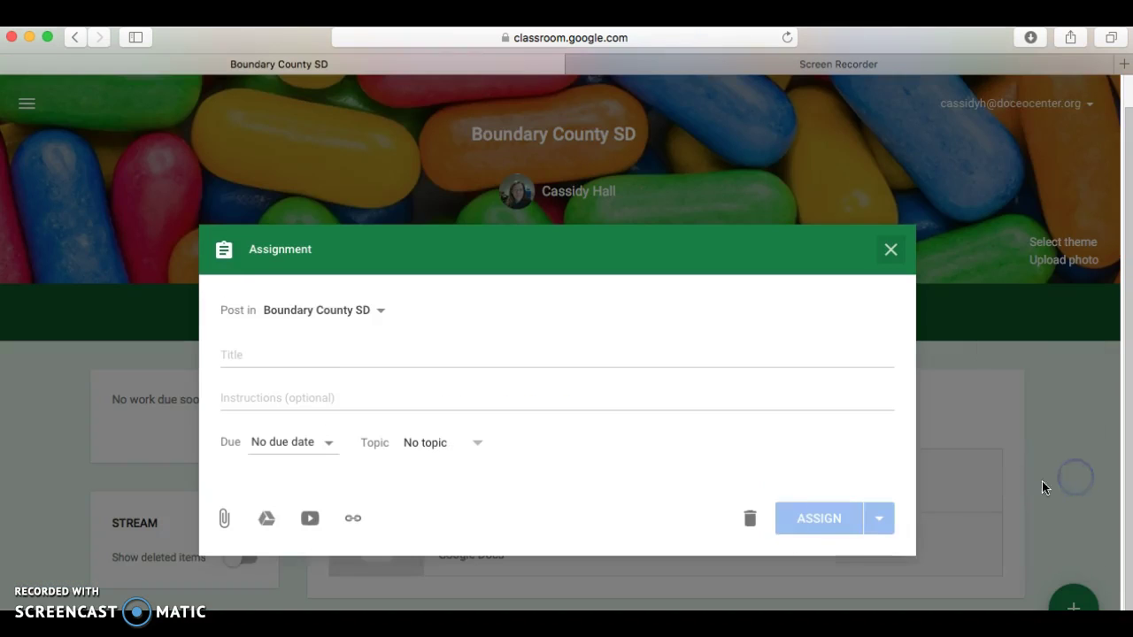
pyautogui.click(473, 355)
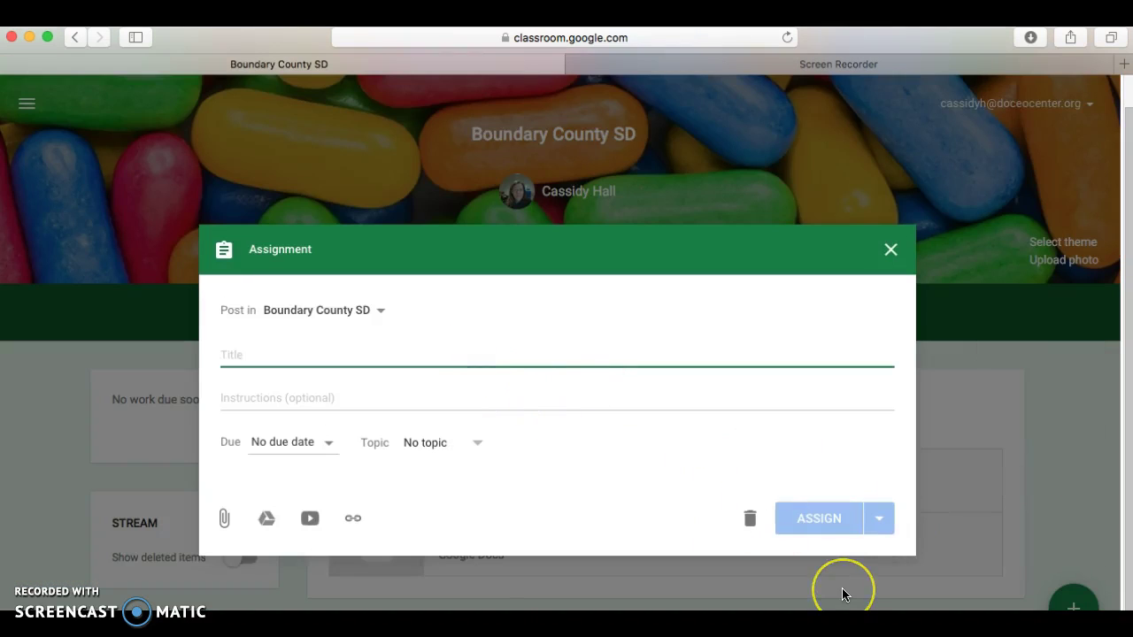
pyautogui.write('Sample Assignment')
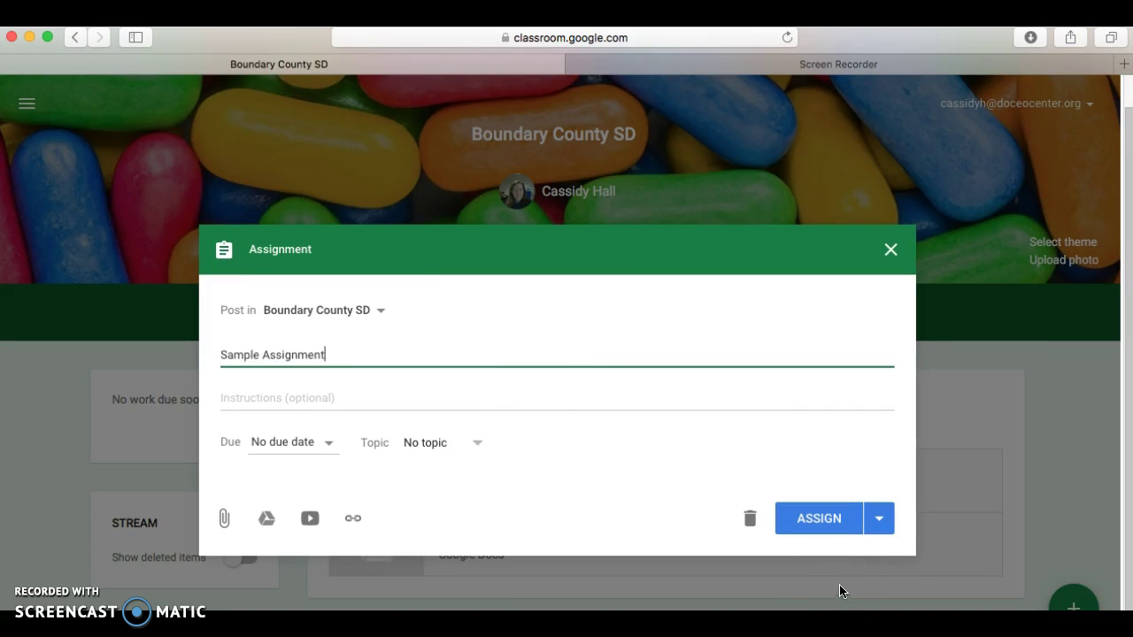
# Examine the due date and topic options for the assignment, including creating a topic, leaving both unset
pyautogui.click(331, 445)
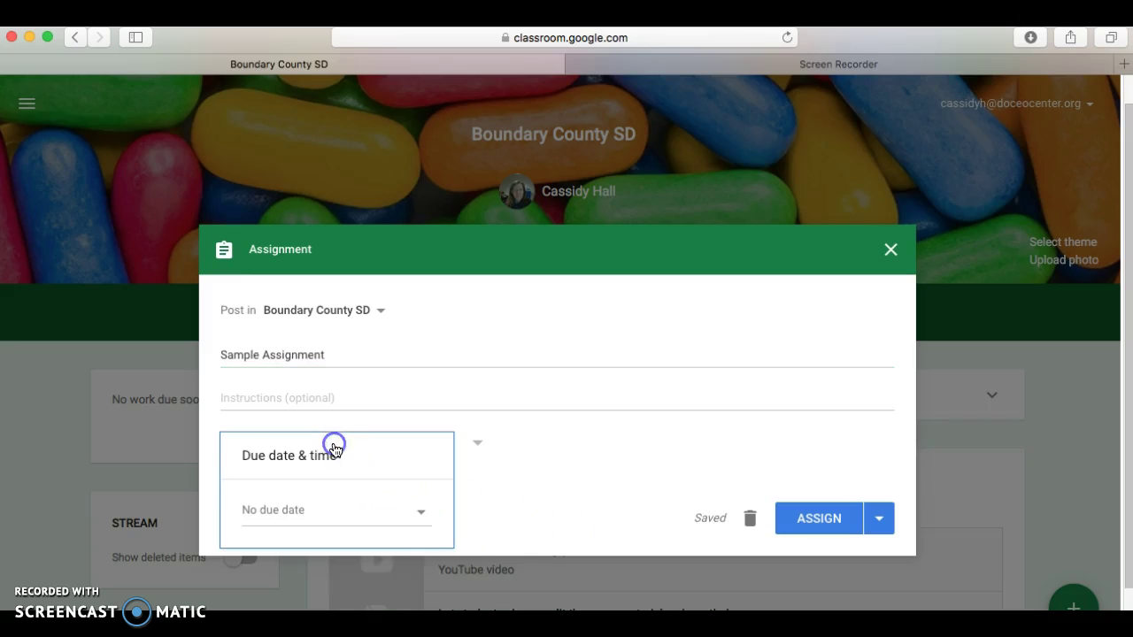
pyautogui.click(482, 501)
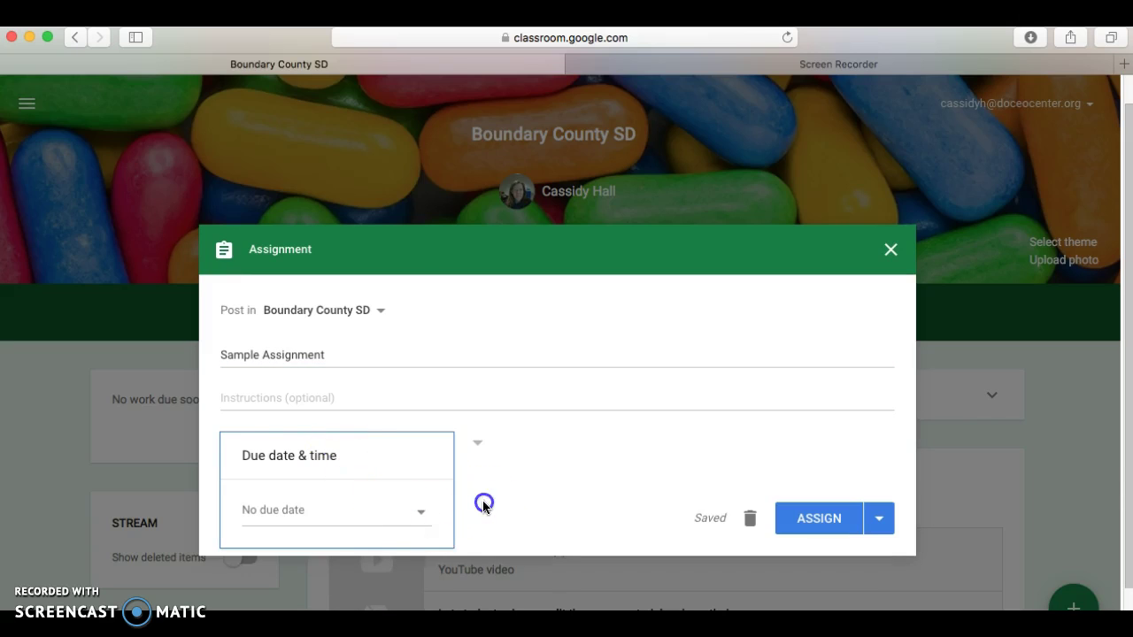
pyautogui.click(478, 447)
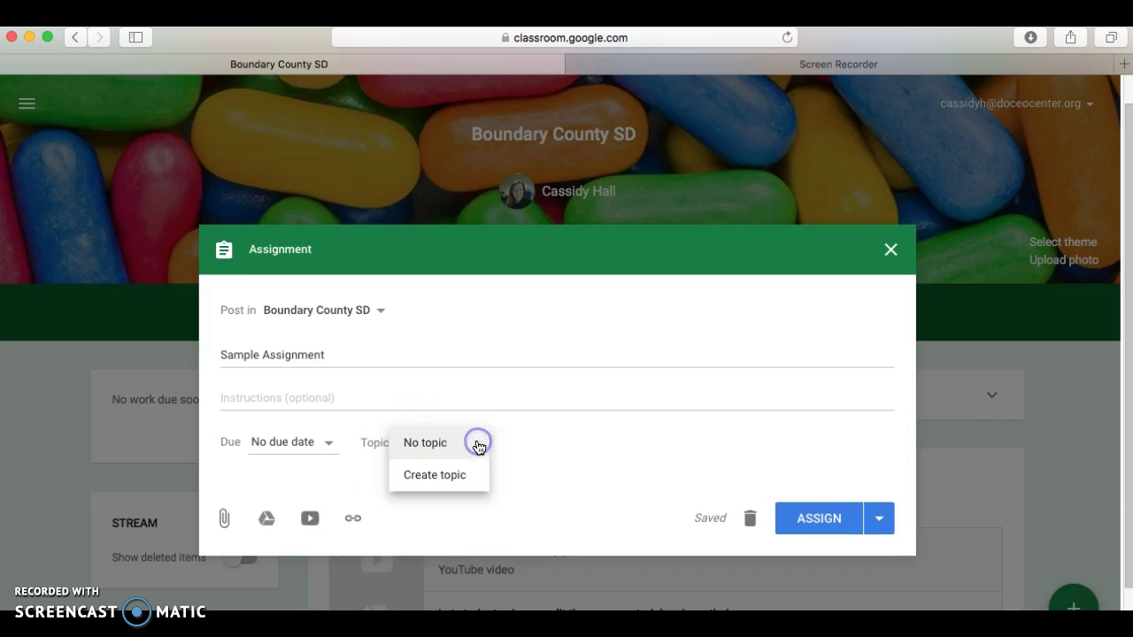
pyautogui.click(467, 477)
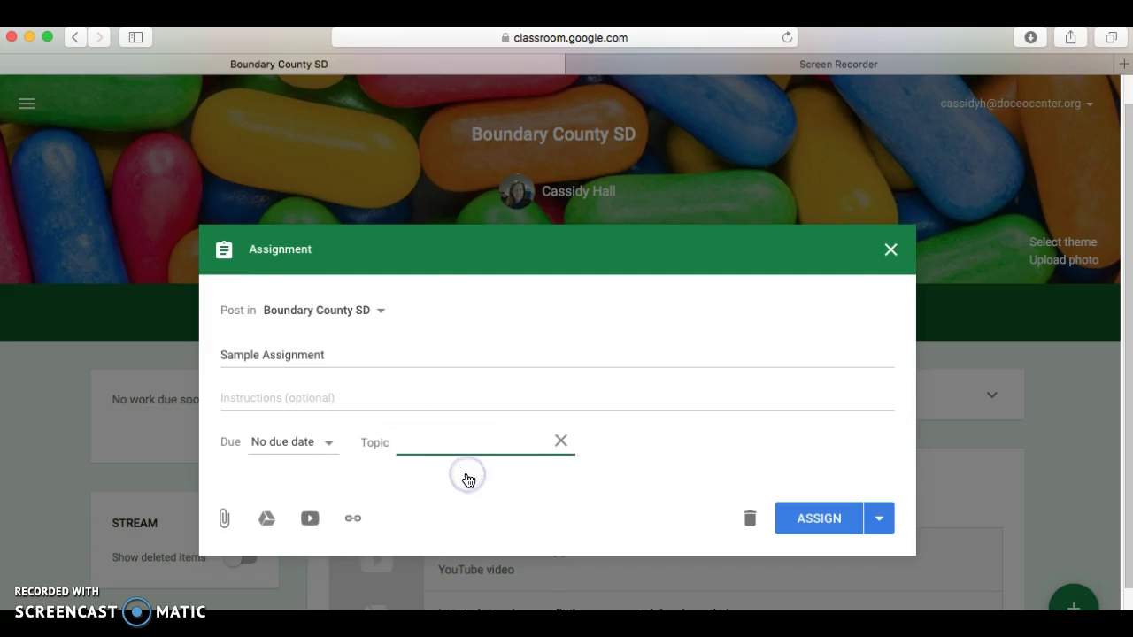
pyautogui.click(557, 437)
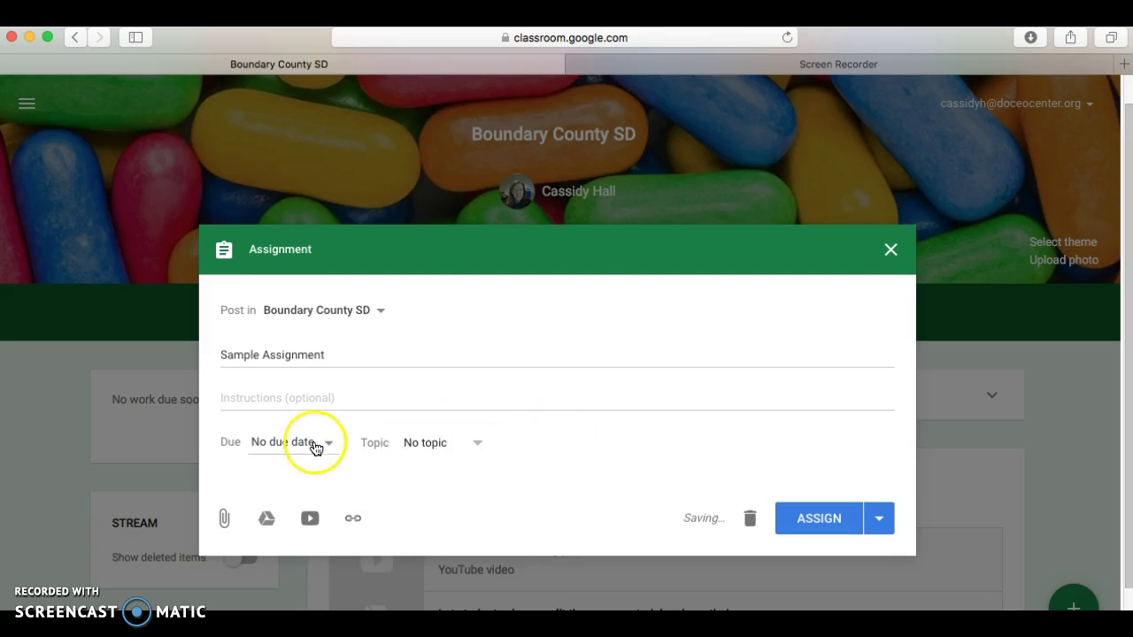
# Enter the assignment instructions "Read the attached article and then complete the quiz" and start adding attachments
pyautogui.click(256, 398)
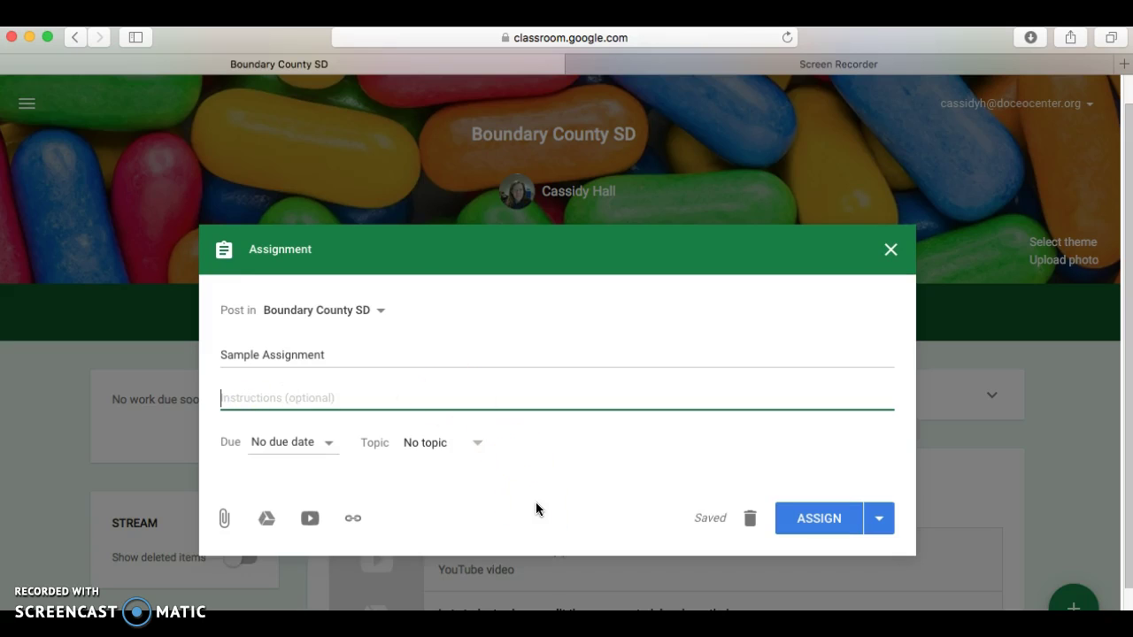
pyautogui.write('Read the attached article and then c')
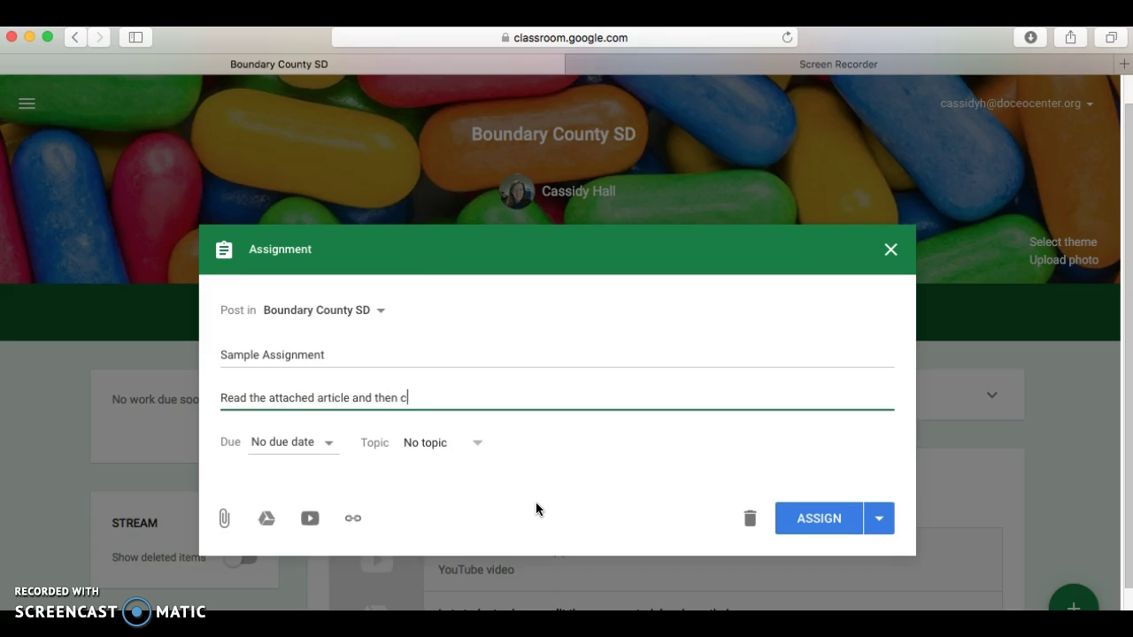
pyautogui.write('omplete the quiz')
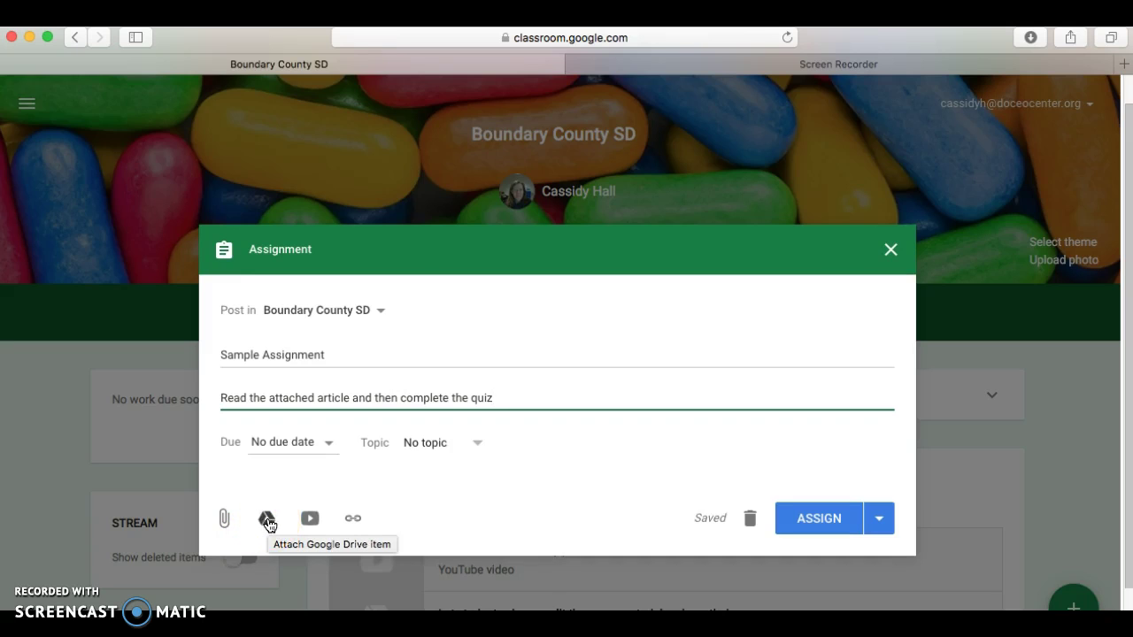
pyautogui.click(308, 521)
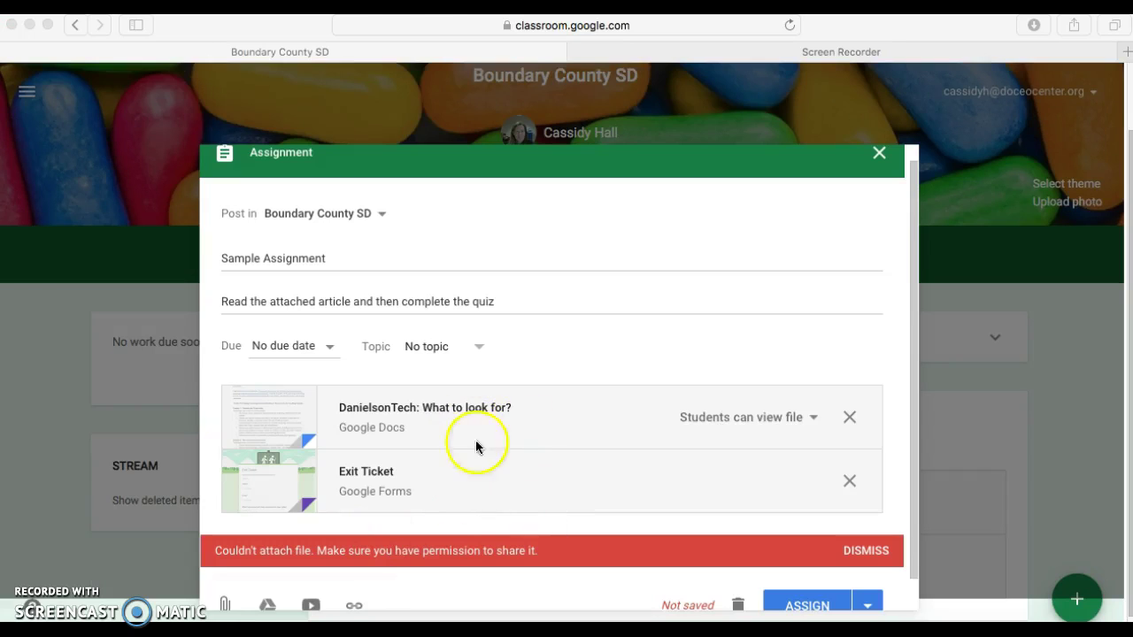
# Replace the Exit Ticket attachment with the Google Apps - Basic form from recent Drive files and try to assign the work
pyautogui.click(850, 484)
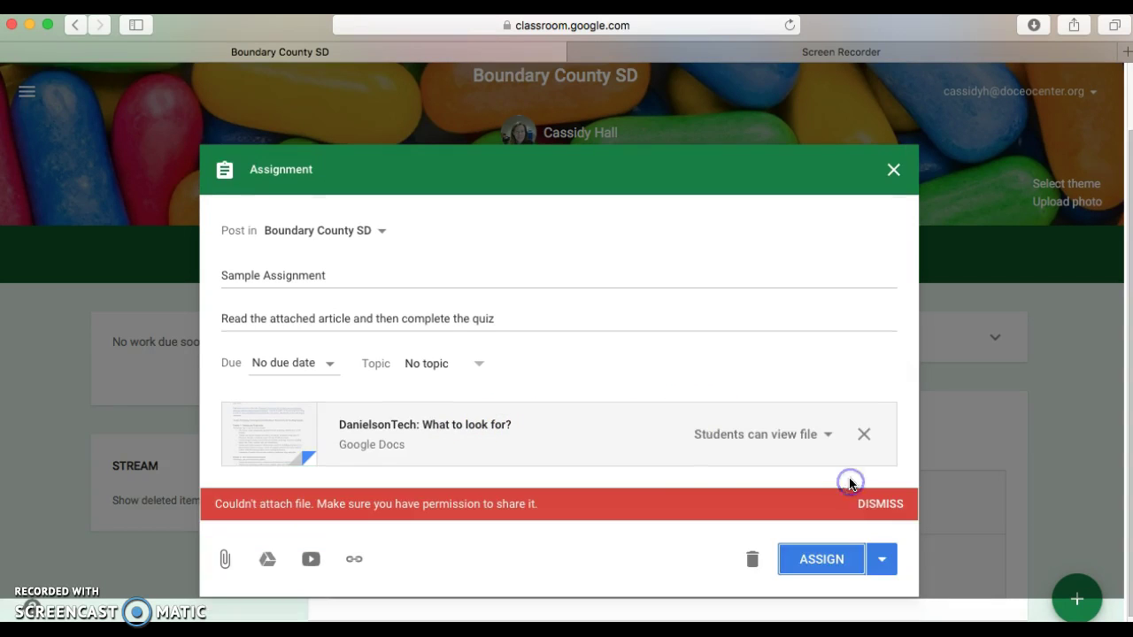
pyautogui.click(865, 503)
pyautogui.click(264, 528)
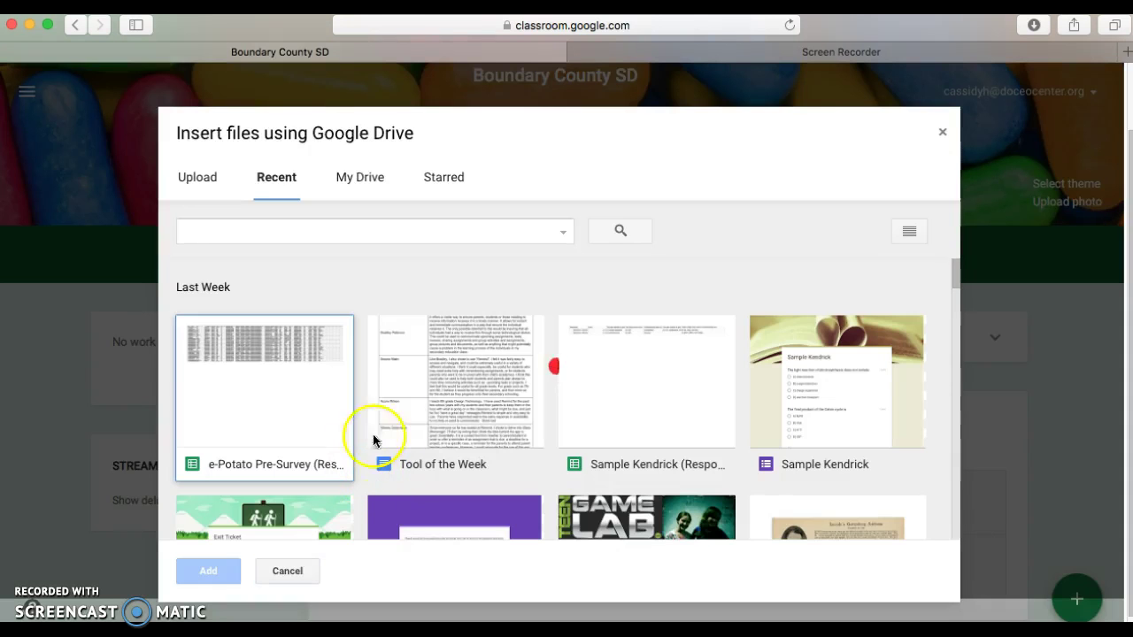
pyautogui.scroll(-5, 498, 462)
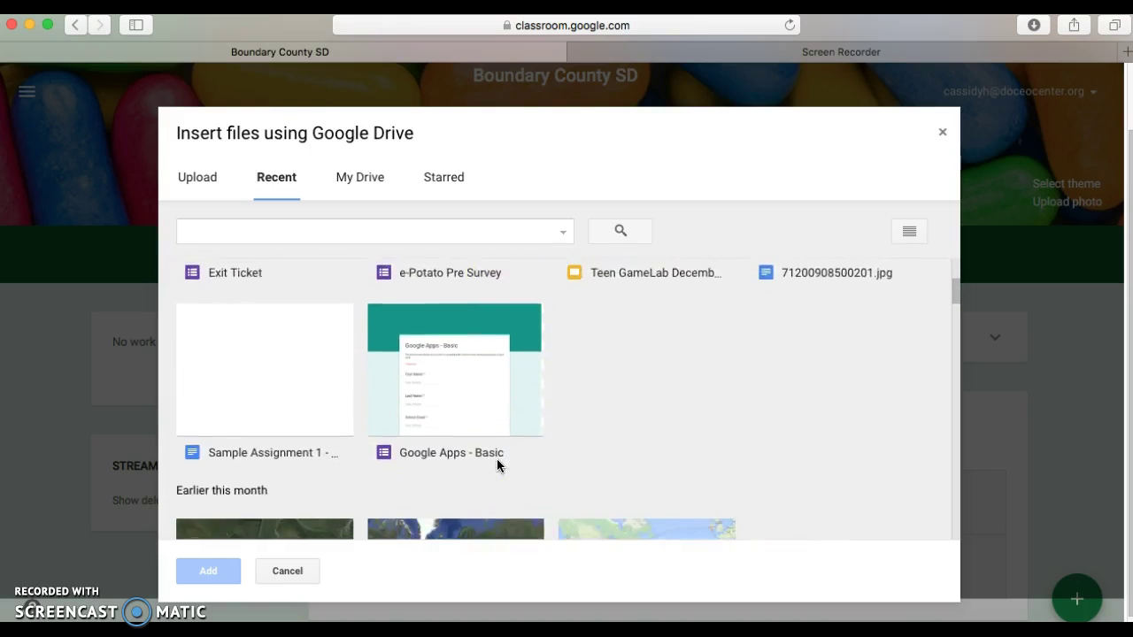
pyautogui.click(474, 375)
pyautogui.doubleClick(474, 374)
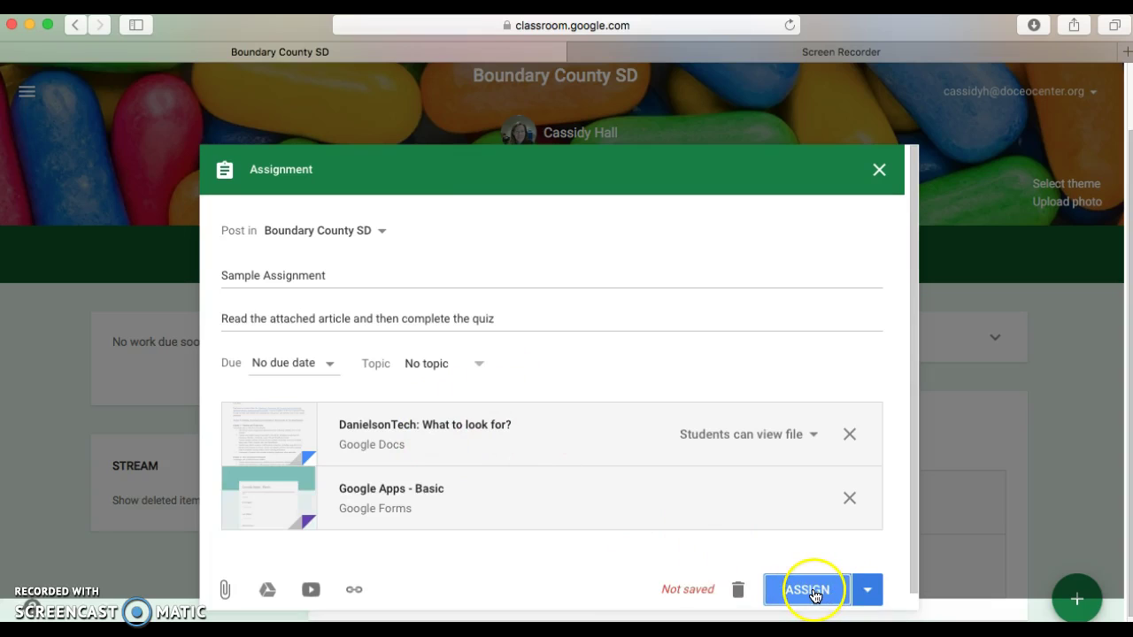
pyautogui.click(868, 591)
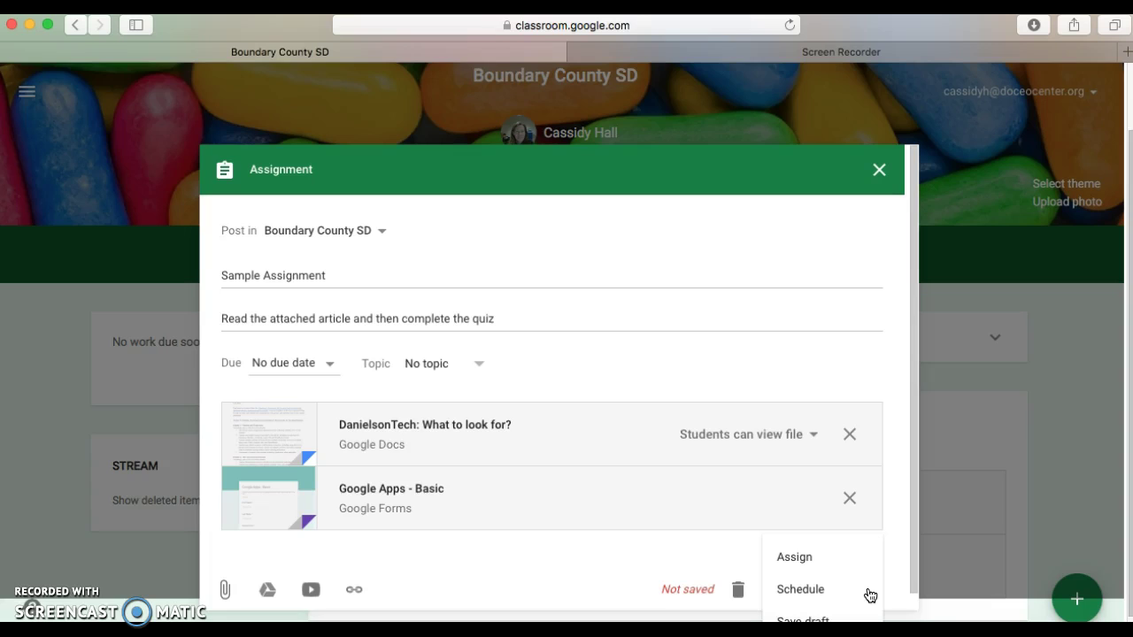
pyautogui.click(835, 555)
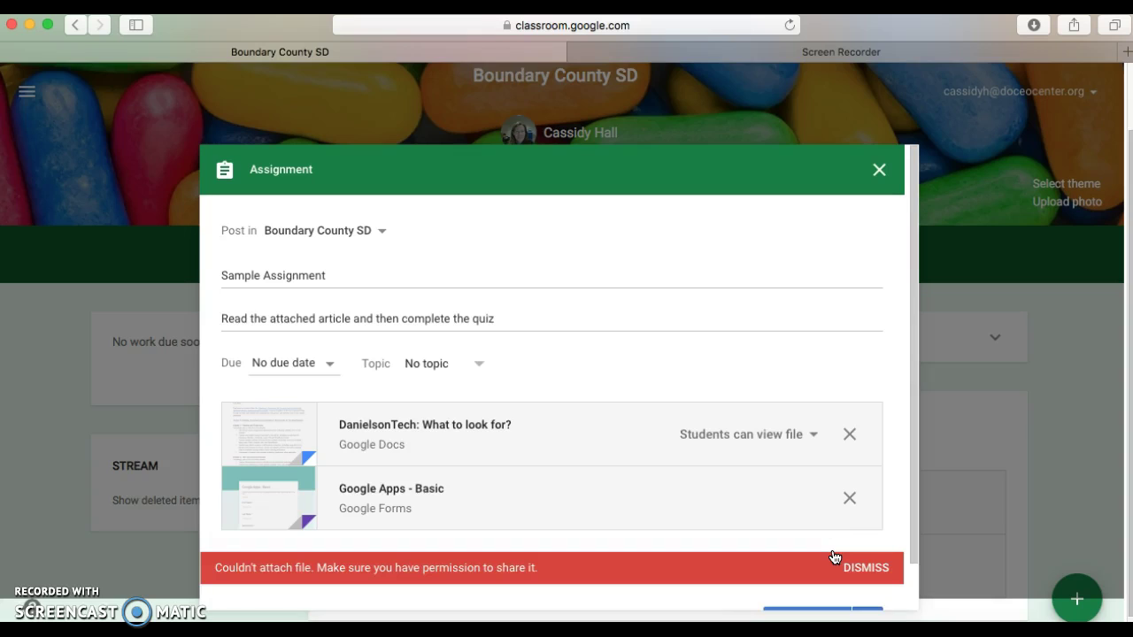
# Replace the "DanielsonTech: What to look for?" attachment with the Introductions document from the EDCI 410 folder in My Drive
pyautogui.click(850, 438)
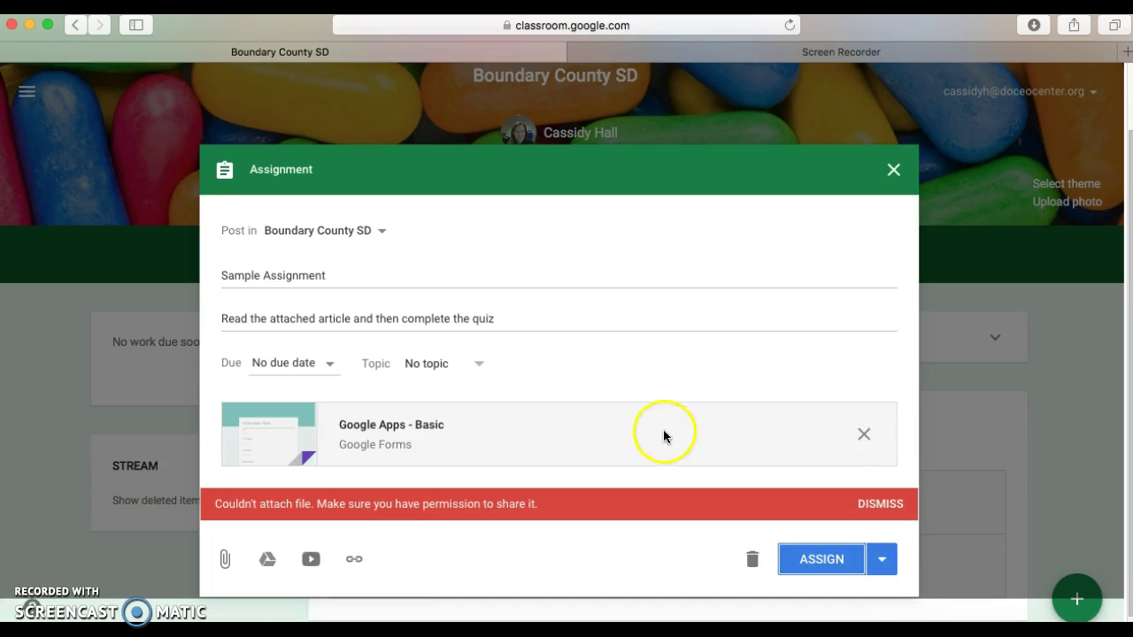
pyautogui.click(271, 559)
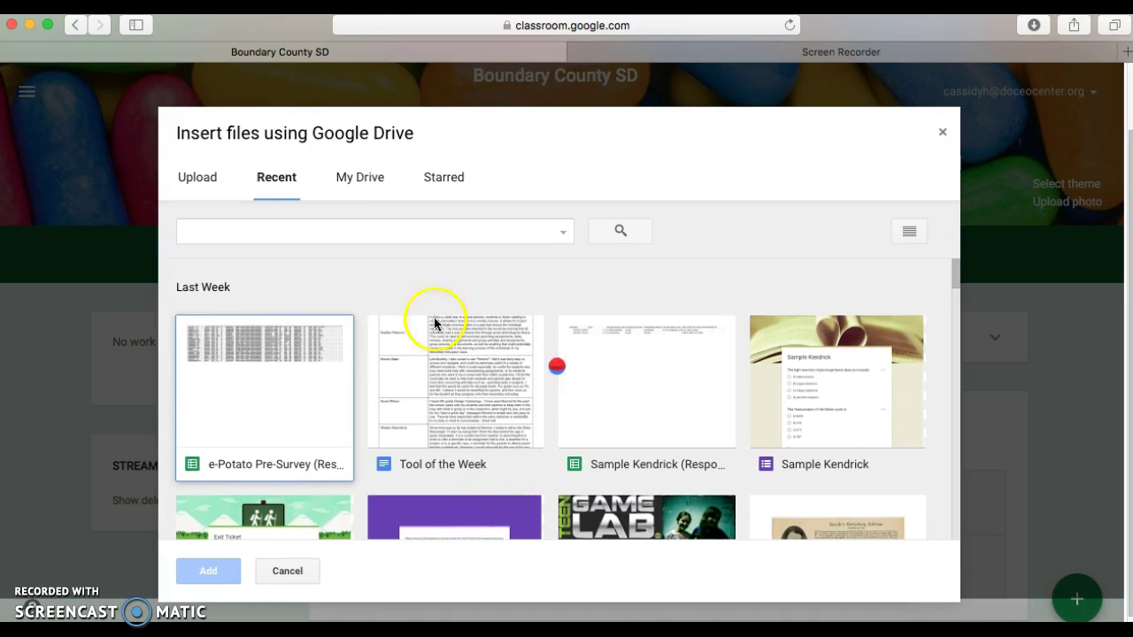
pyautogui.click(366, 187)
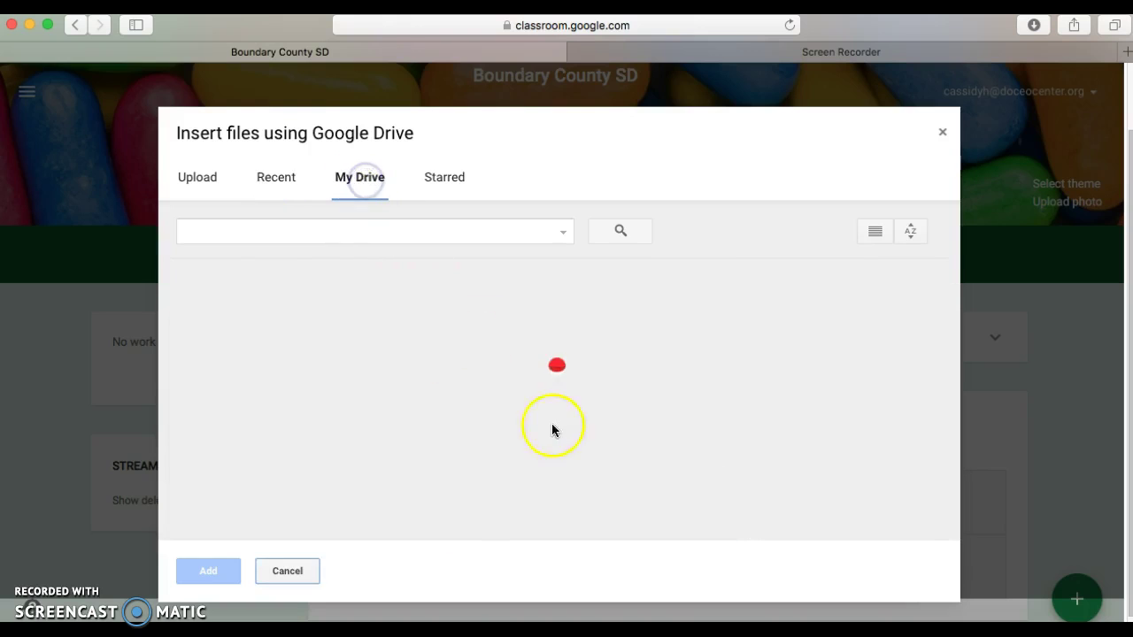
pyautogui.doubleClick(449, 409)
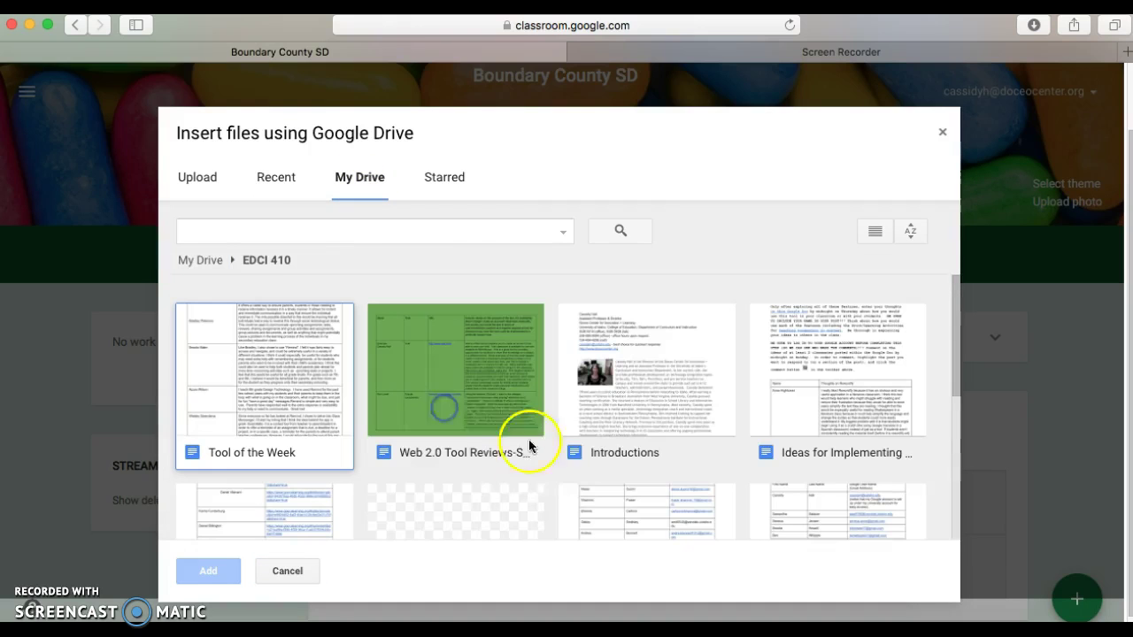
pyautogui.scroll(-5, 770, 422)
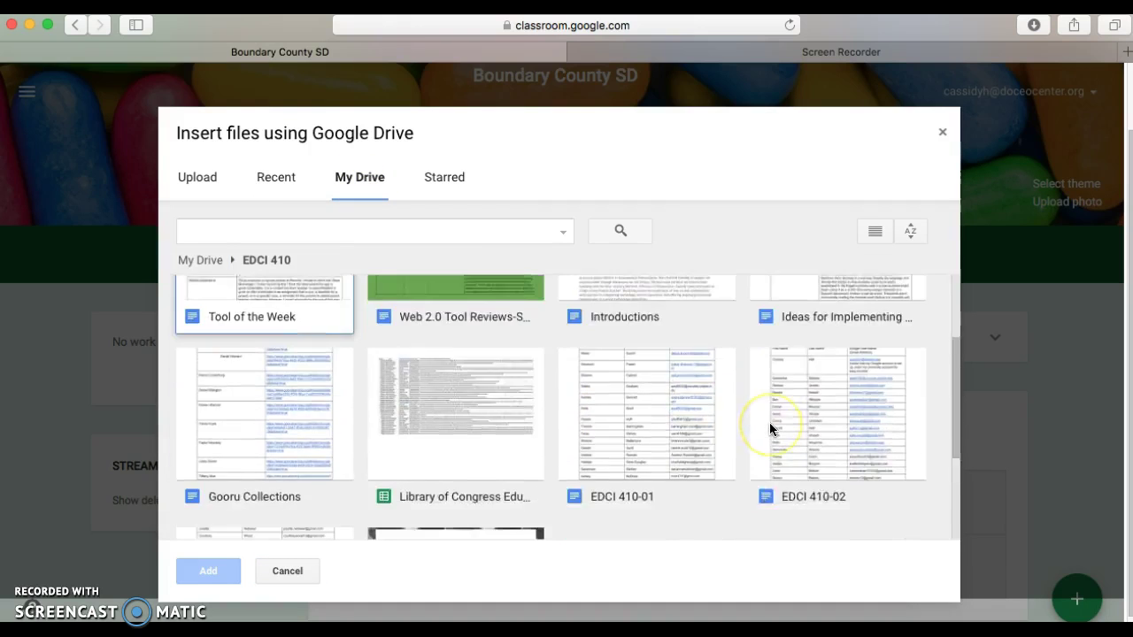
pyautogui.scroll(4, 537, 405)
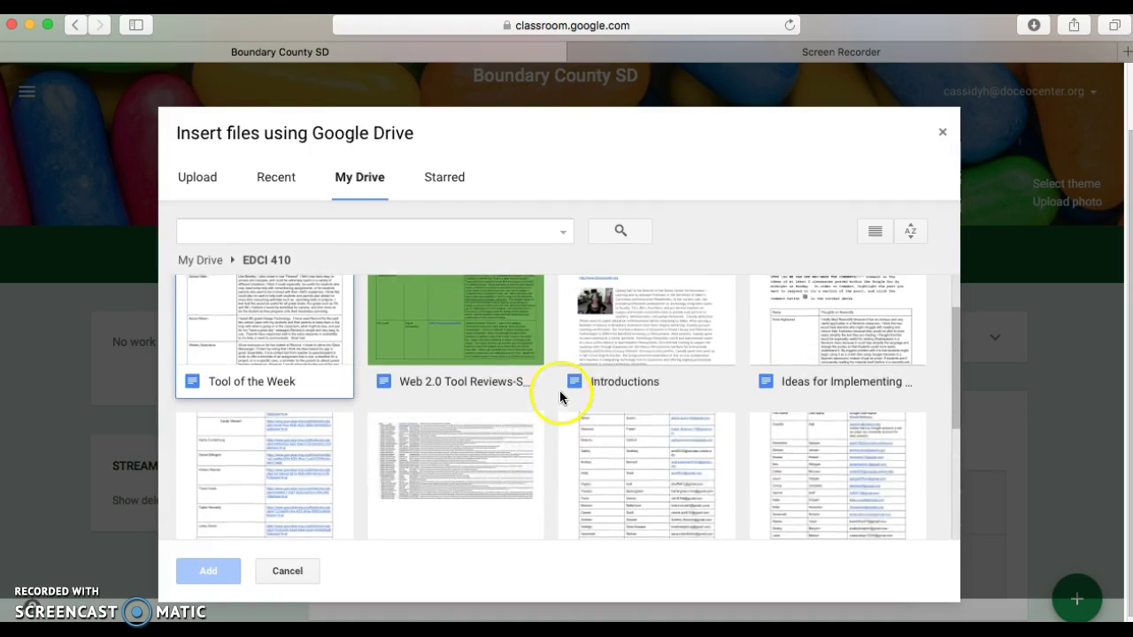
pyautogui.doubleClick(657, 363)
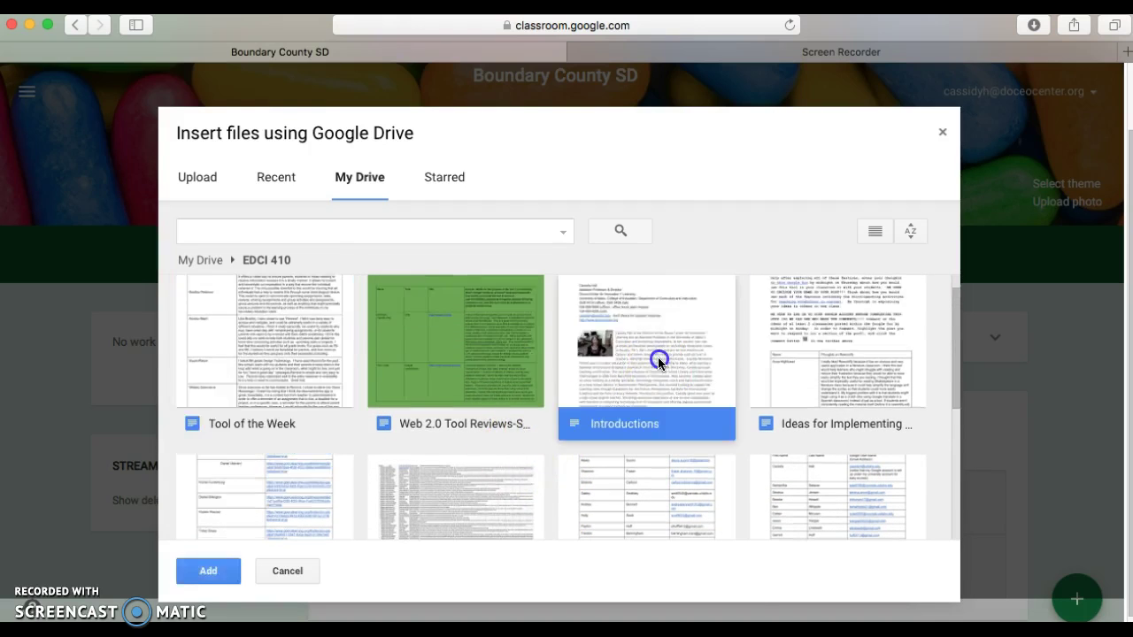
pyautogui.click(443, 500)
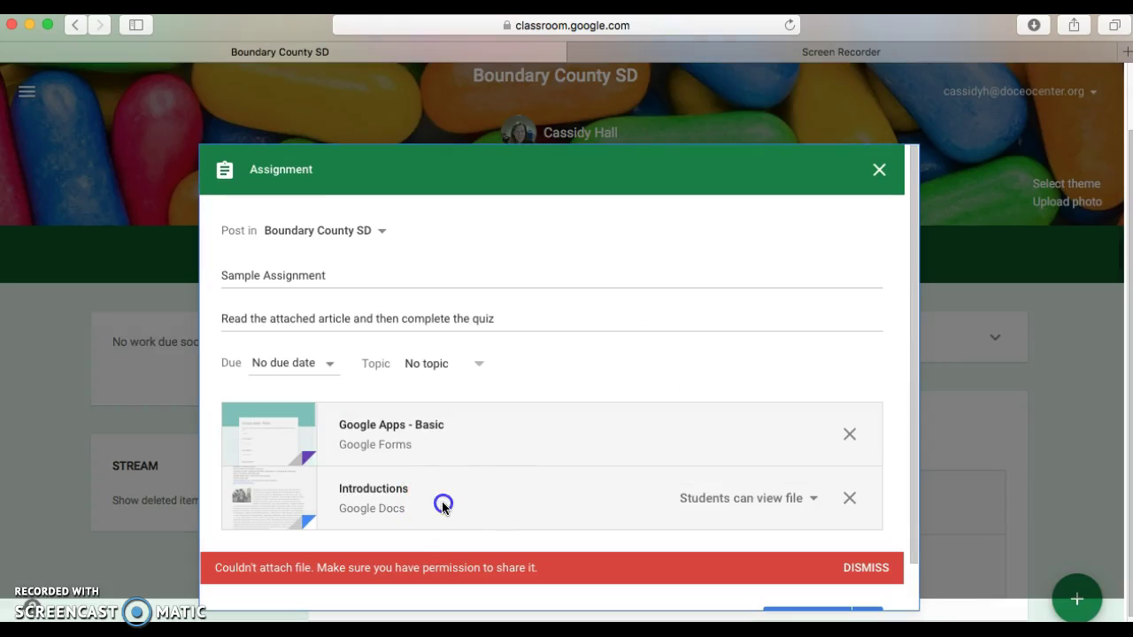
# Assign the Sample Assignment to the Boundary County SD class immediately
pyautogui.scroll(-1, 856, 582)
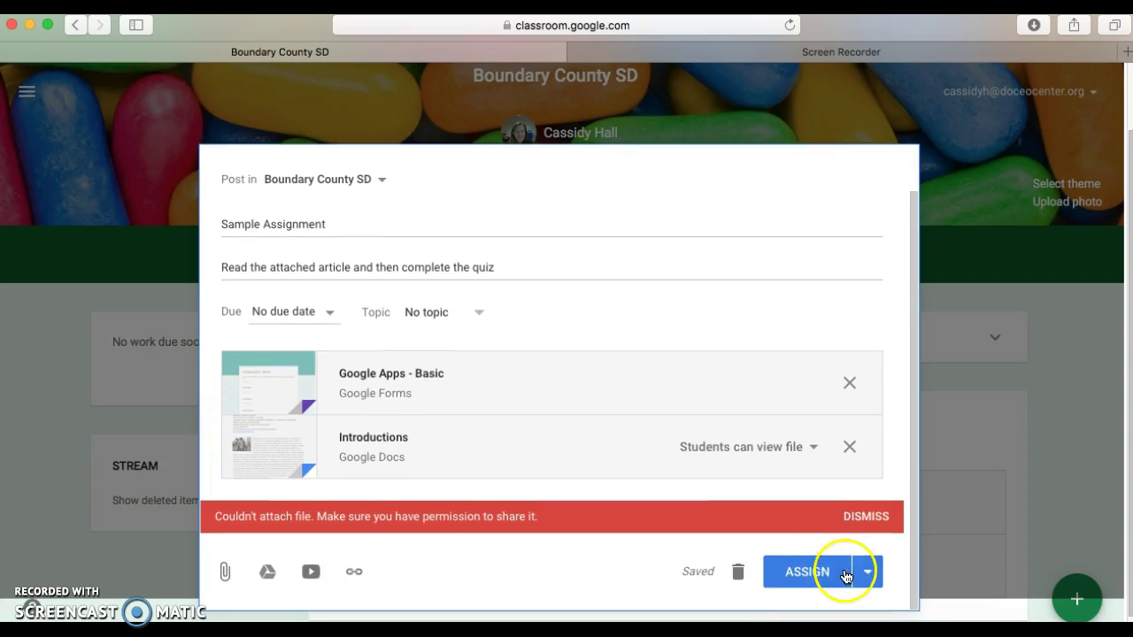
pyautogui.click(819, 573)
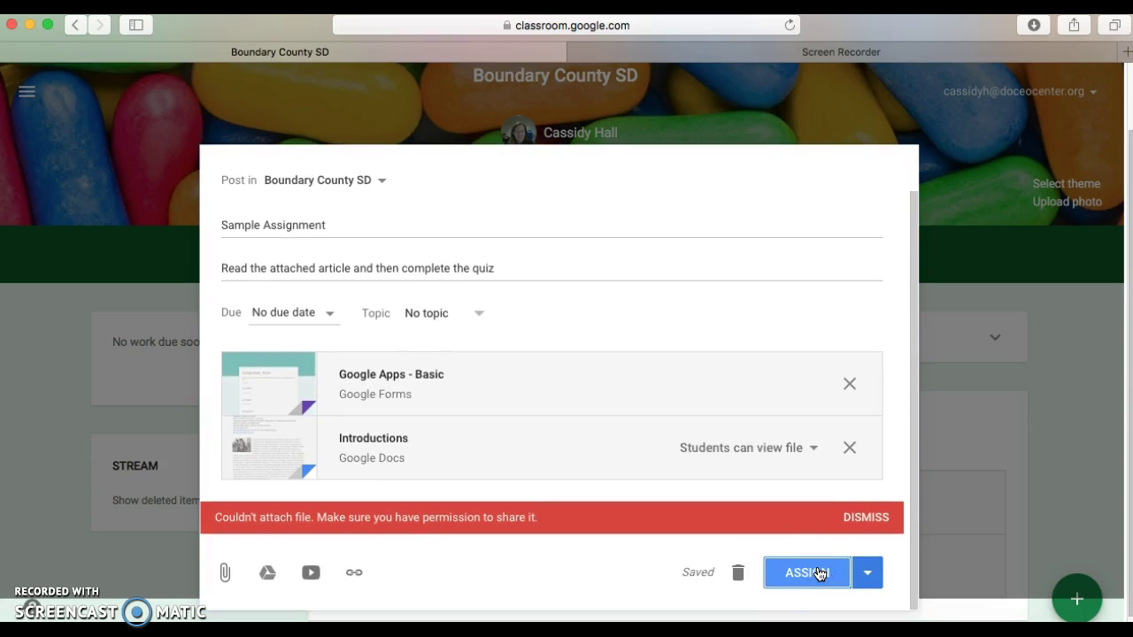
pyautogui.click(819, 574)
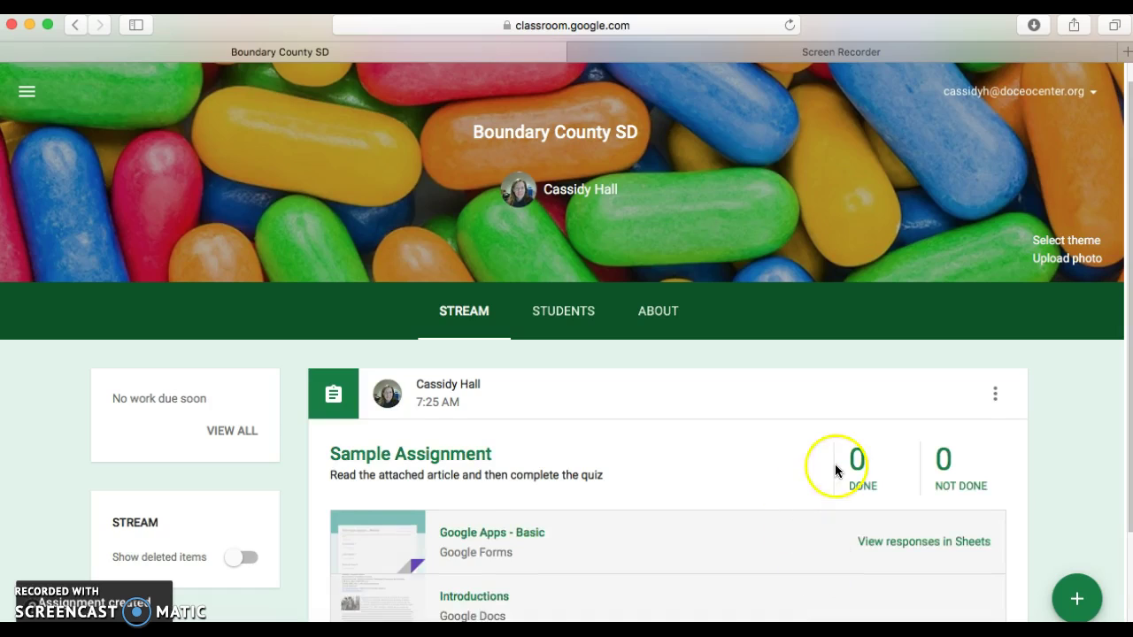
# Edit the posted Sample Assignment and attach the Tool of the Week document from recent Drive files
pyautogui.scroll(-3, 835, 469)
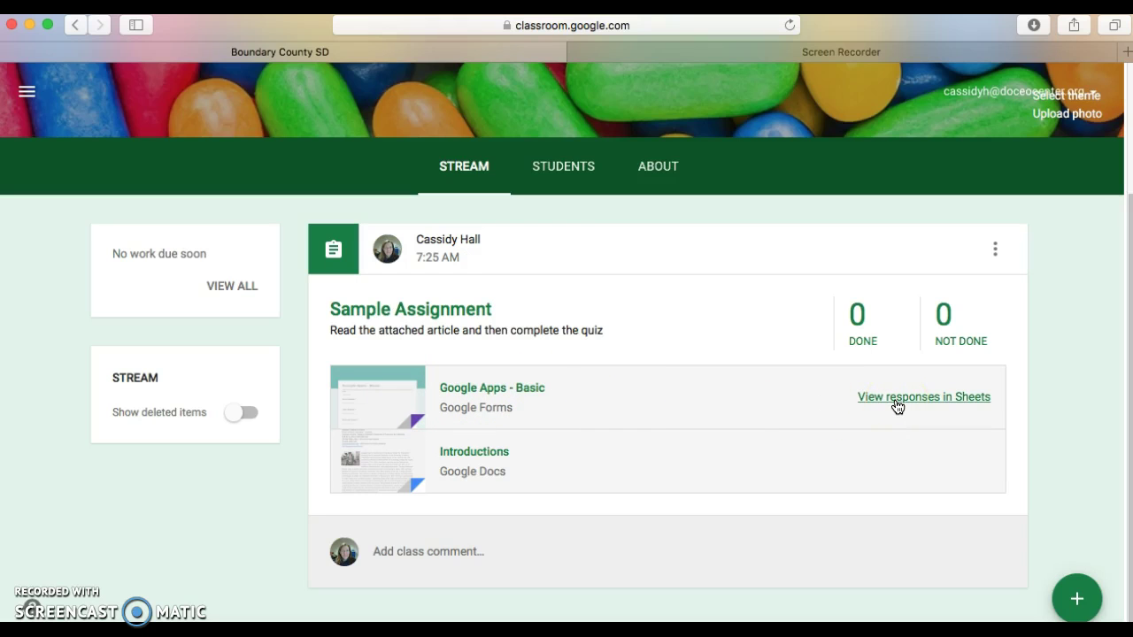
pyautogui.click(994, 250)
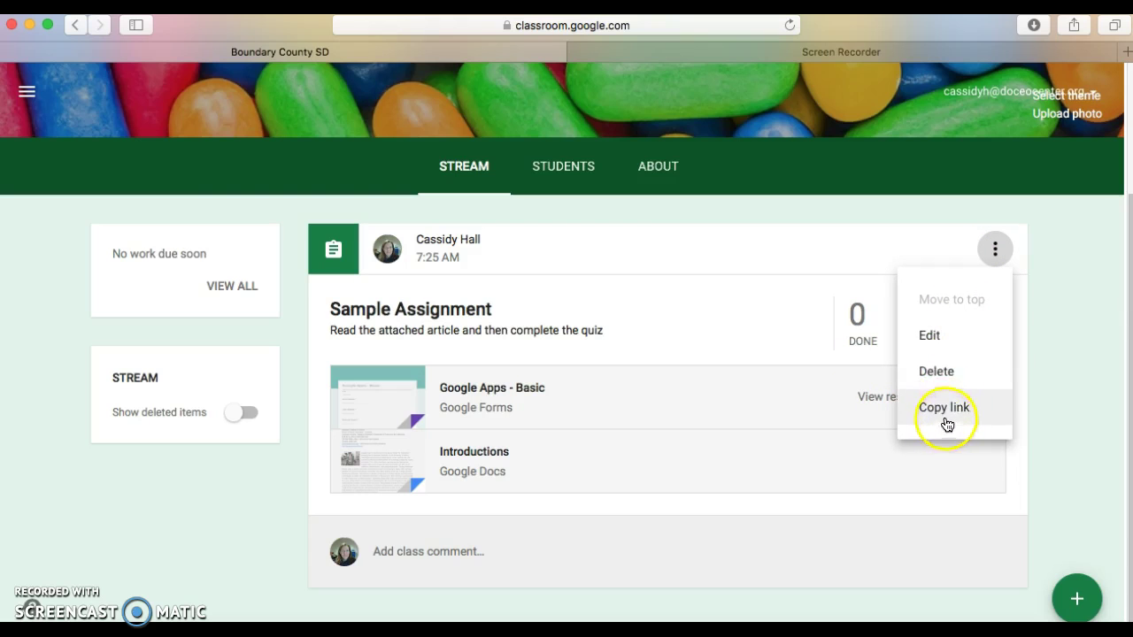
pyautogui.click(947, 347)
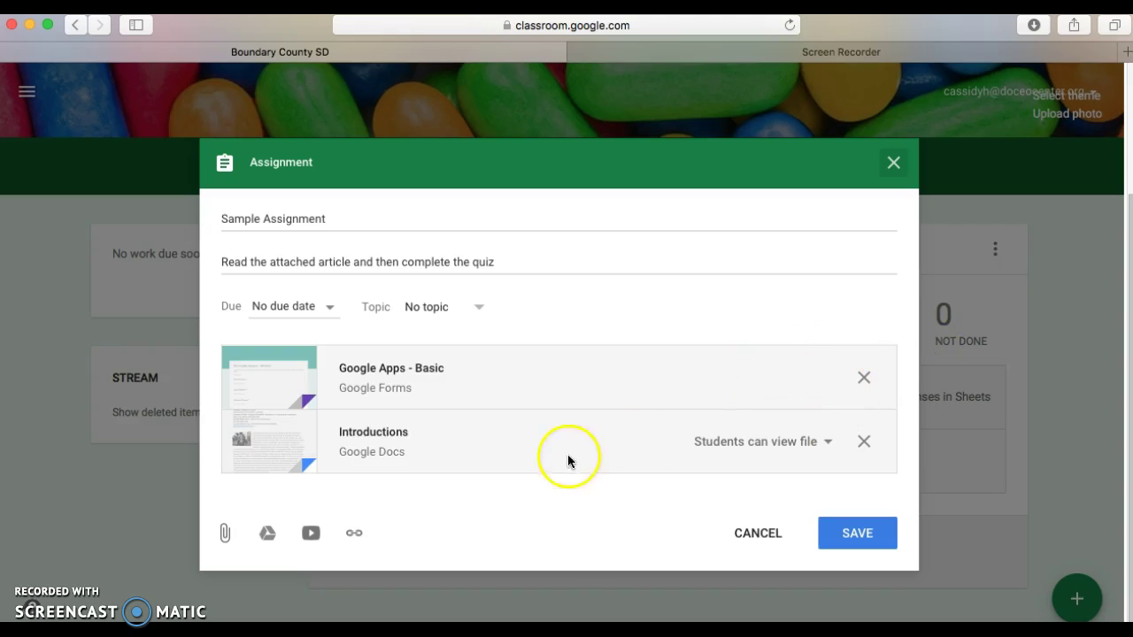
pyautogui.click(266, 531)
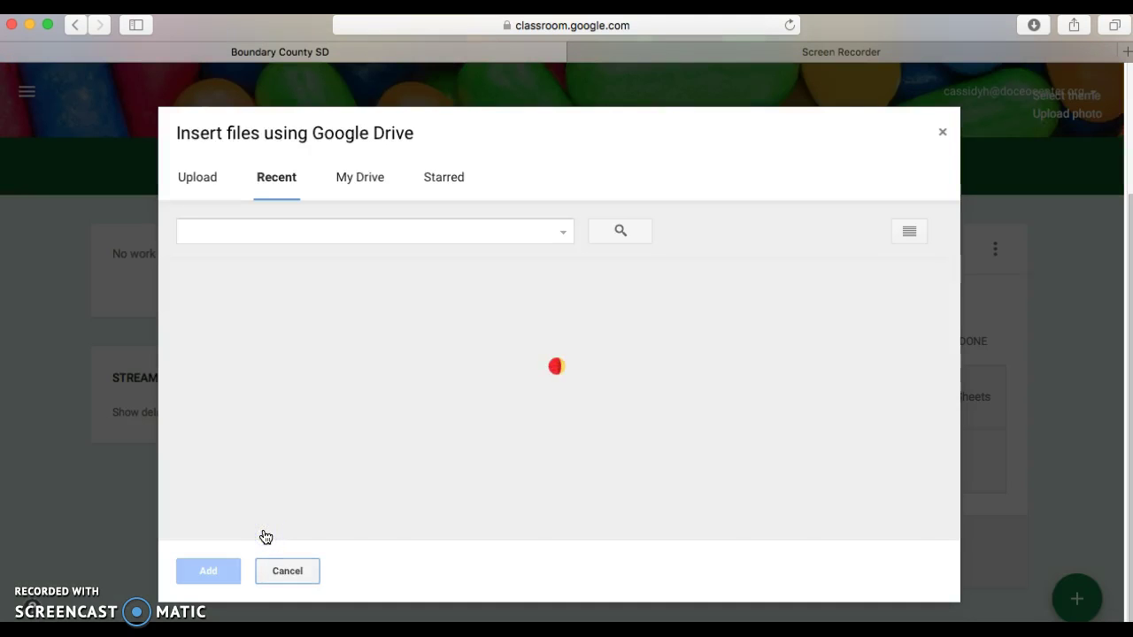
pyautogui.scroll(-3, 560, 455)
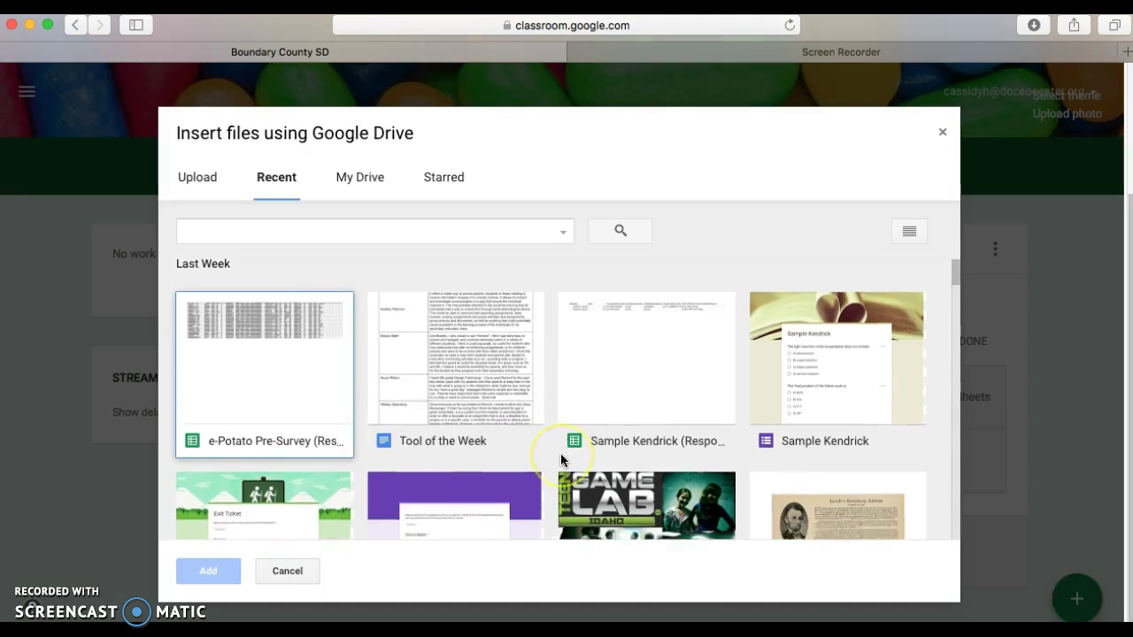
pyautogui.scroll(2, 558, 447)
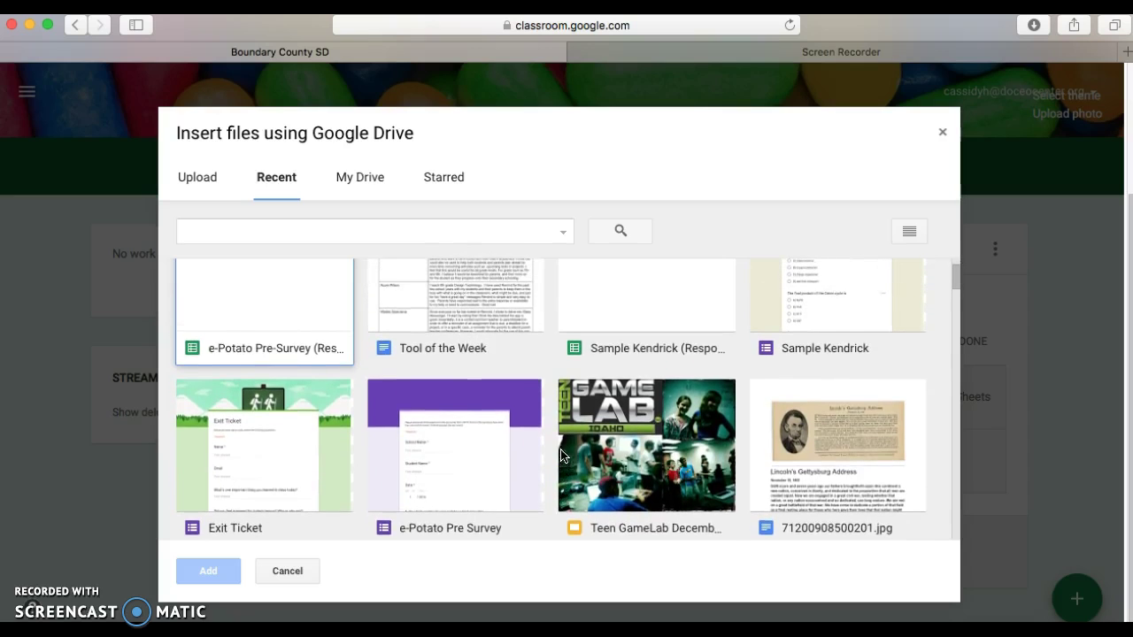
pyautogui.scroll(1, 531, 425)
pyautogui.doubleClick(503, 402)
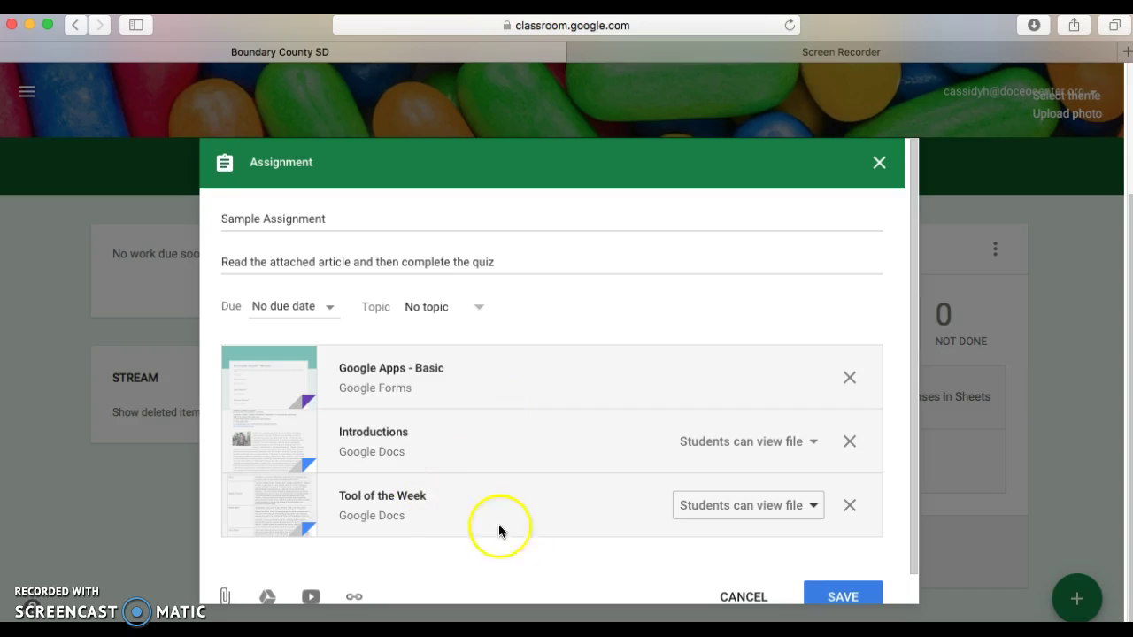
# Examine the student access options for the Tool of the Week attachment
pyautogui.scroll(-2, 518, 539)
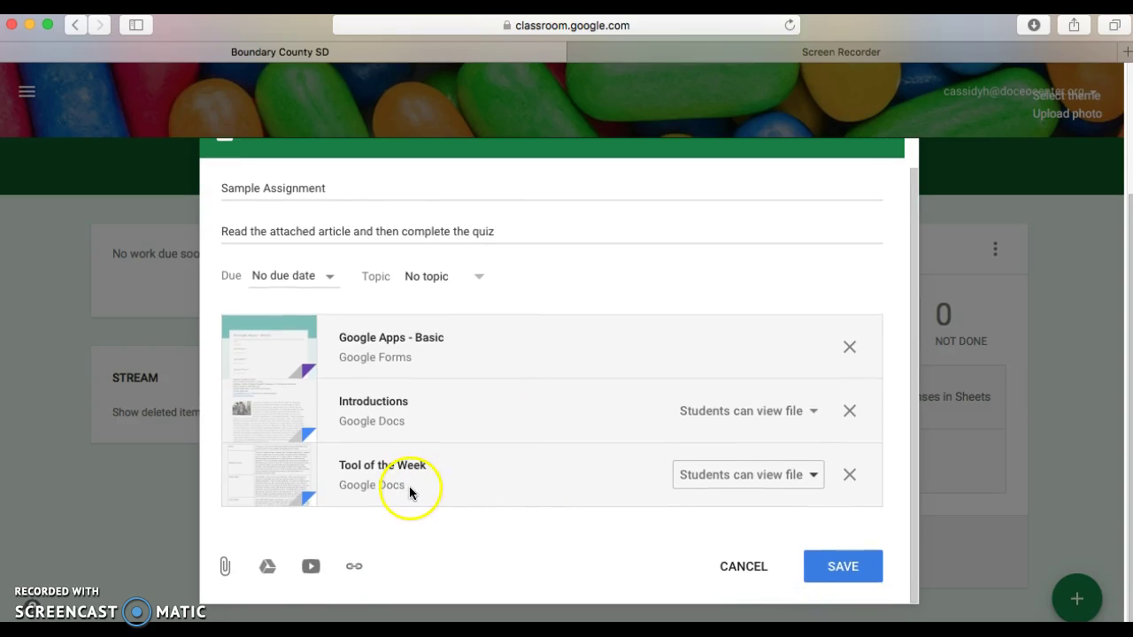
pyautogui.click(814, 475)
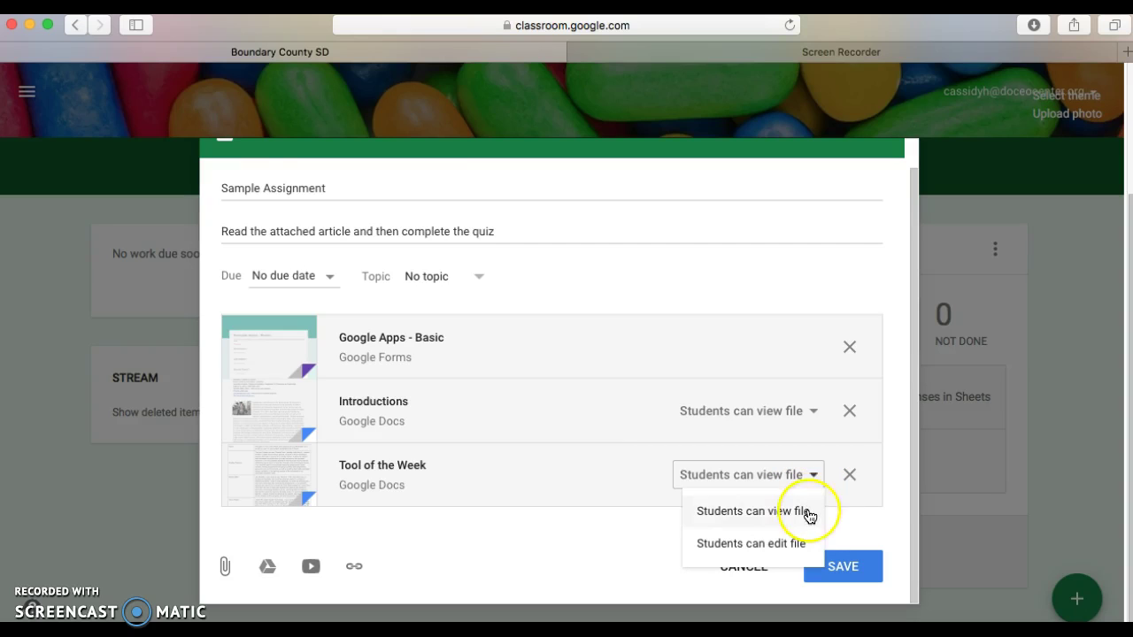
pyautogui.scroll(-1, 803, 516)
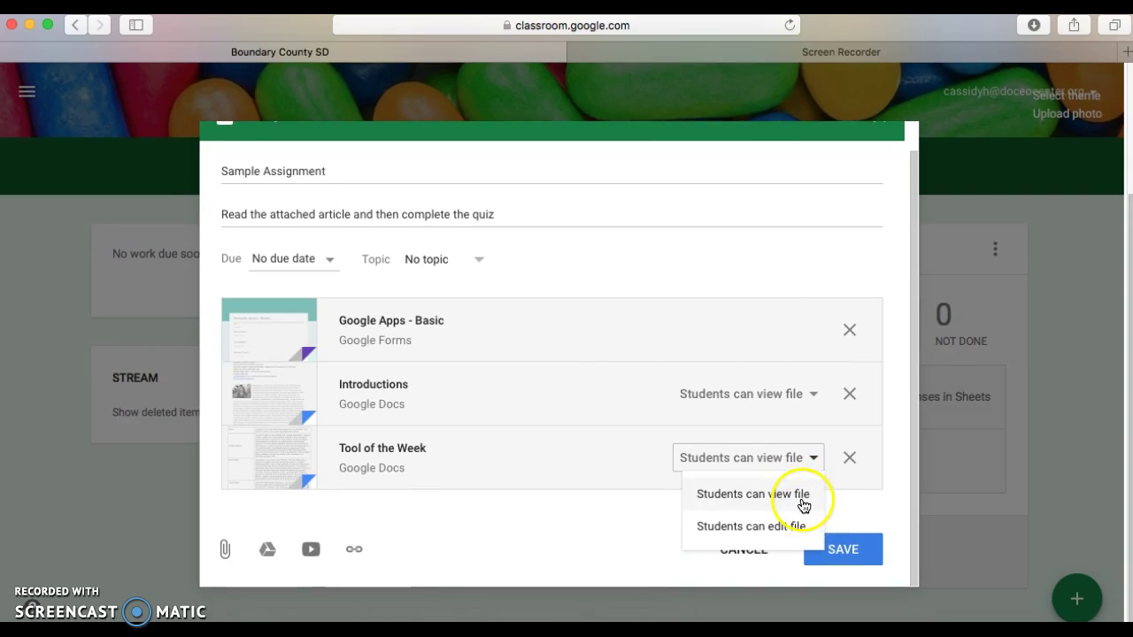